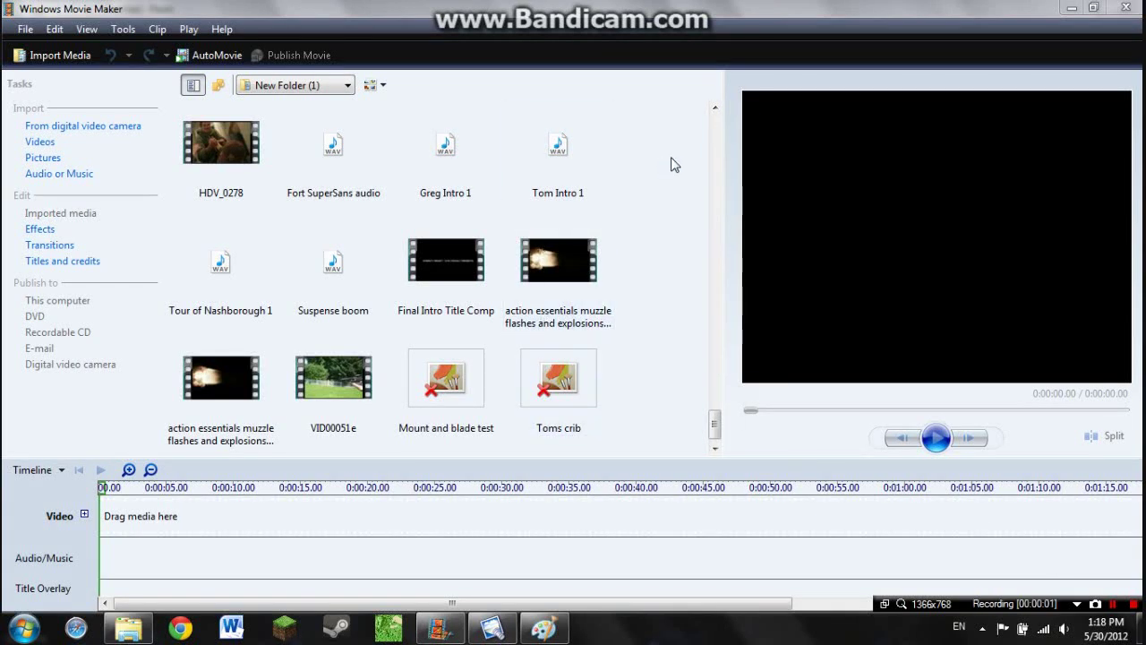
- Scroll the New Folder (1) collection and drag the VID00051e clip onto the timeline's Video track
mouse_move(714, 437)
mouse_down()
mouse_move(714, 362)
mouse_move(728, 437)
mouse_move(717, 456)
mouse_up()
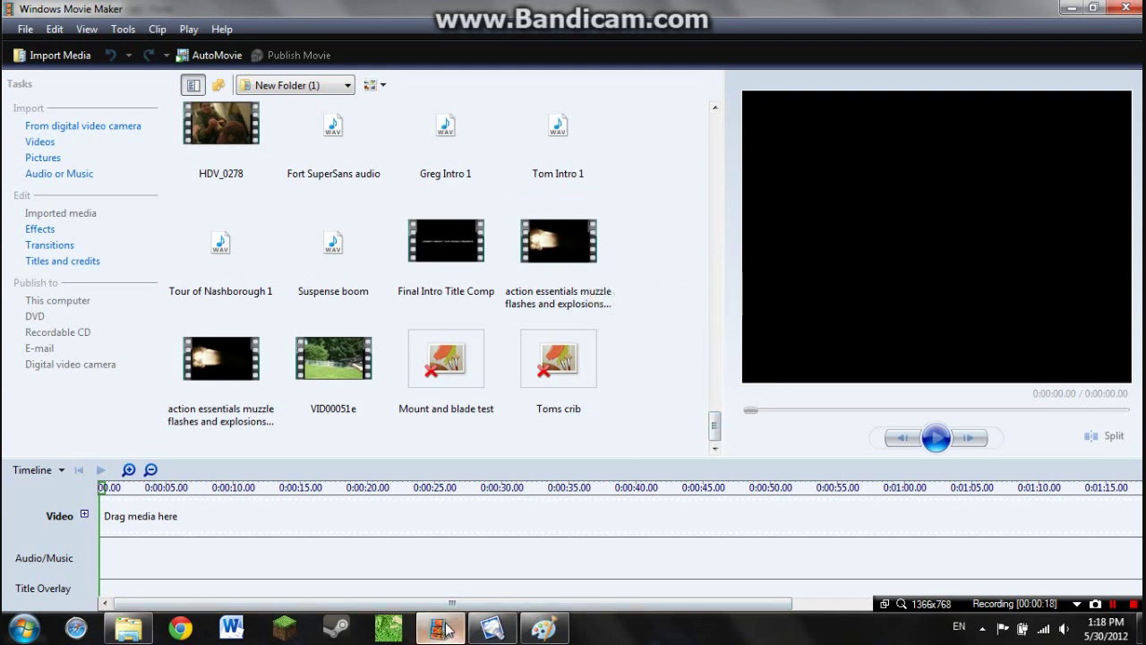
mouse_move(471, 629)
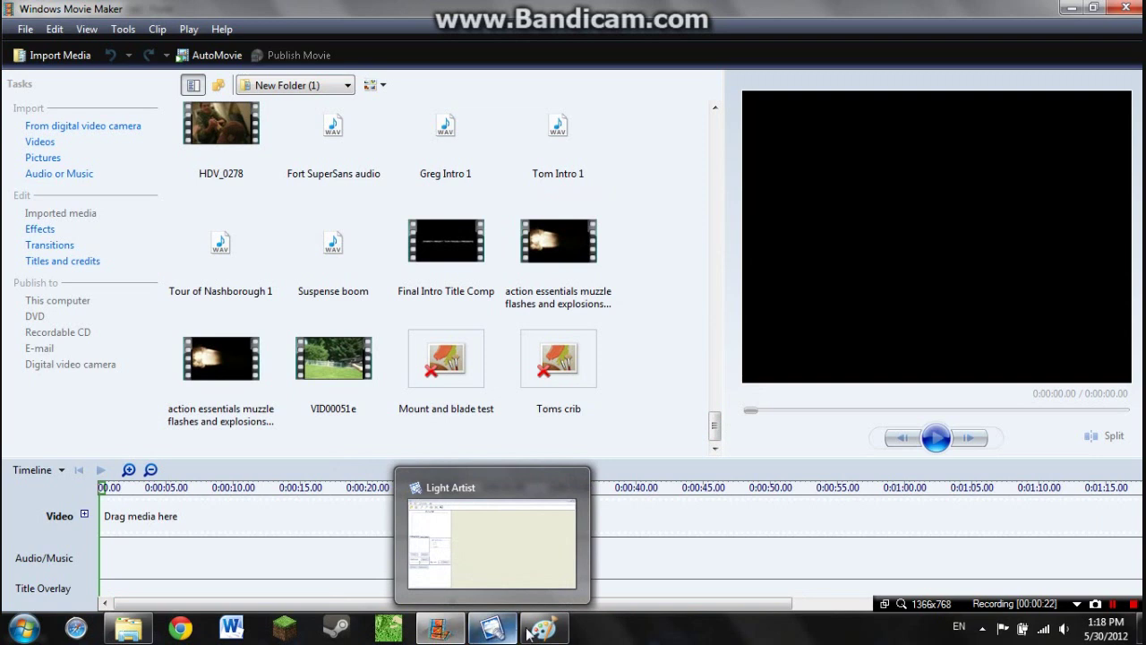
mouse_move(546, 631)
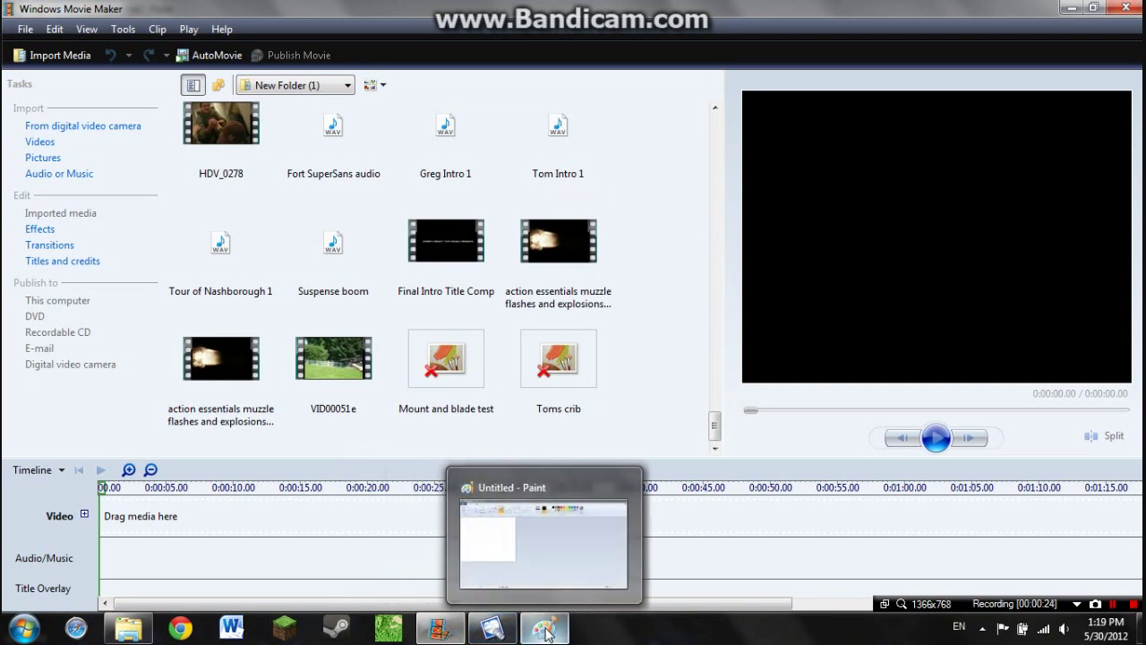
click(717, 383)
click(718, 384)
drag(717, 386, 662, 181)
scroll(662, 176, up, 4)
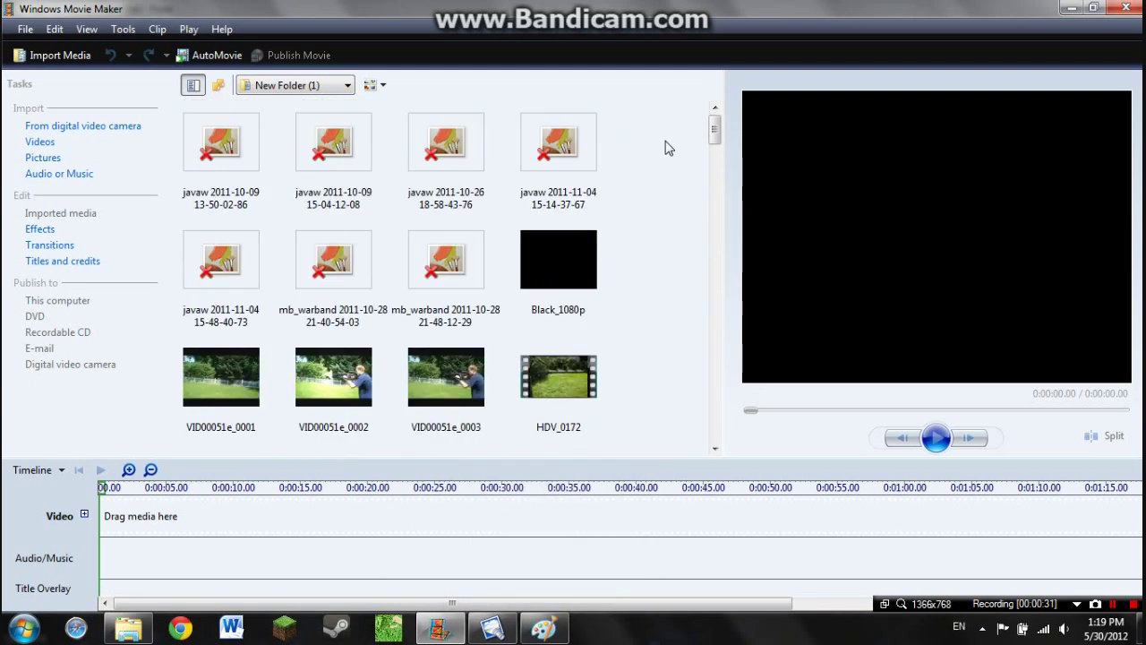
drag(717, 148, 686, 418)
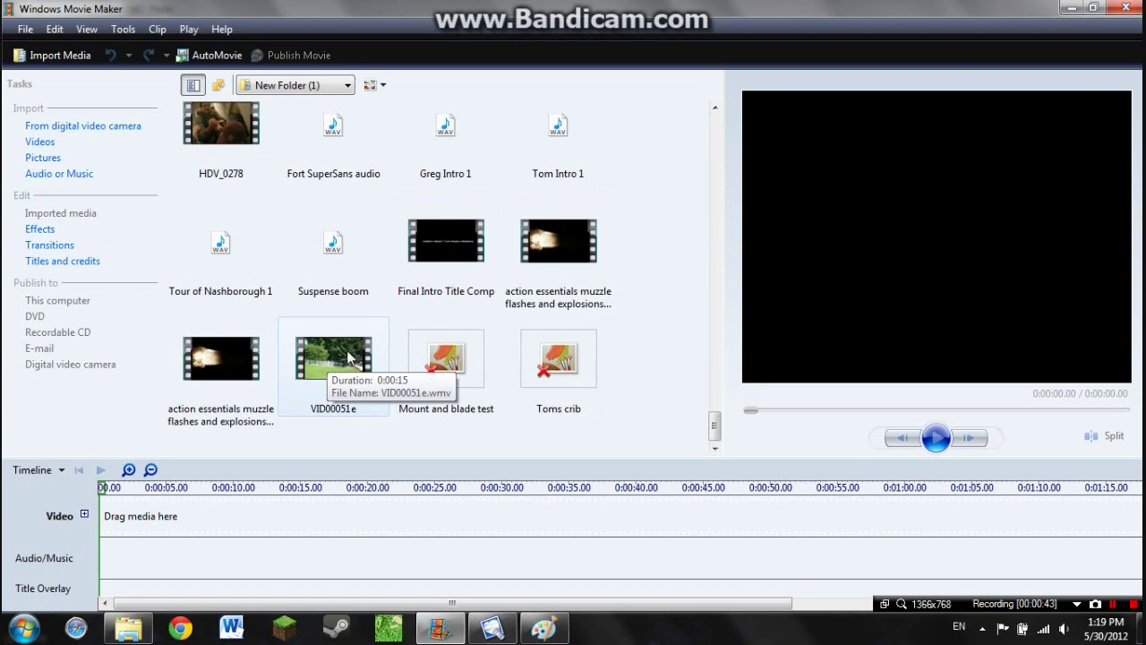
- Place VID00051e on the video track and zoom the timeline in twice to one-second steps
drag(337, 372, 202, 528)
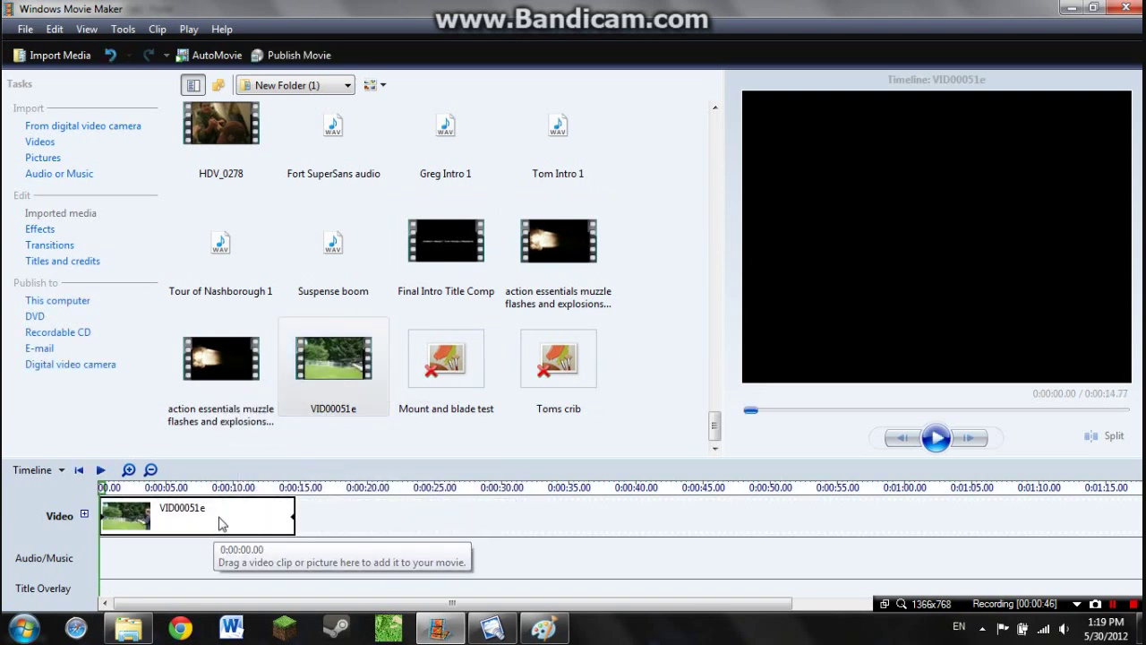
click(128, 469)
click(128, 469)
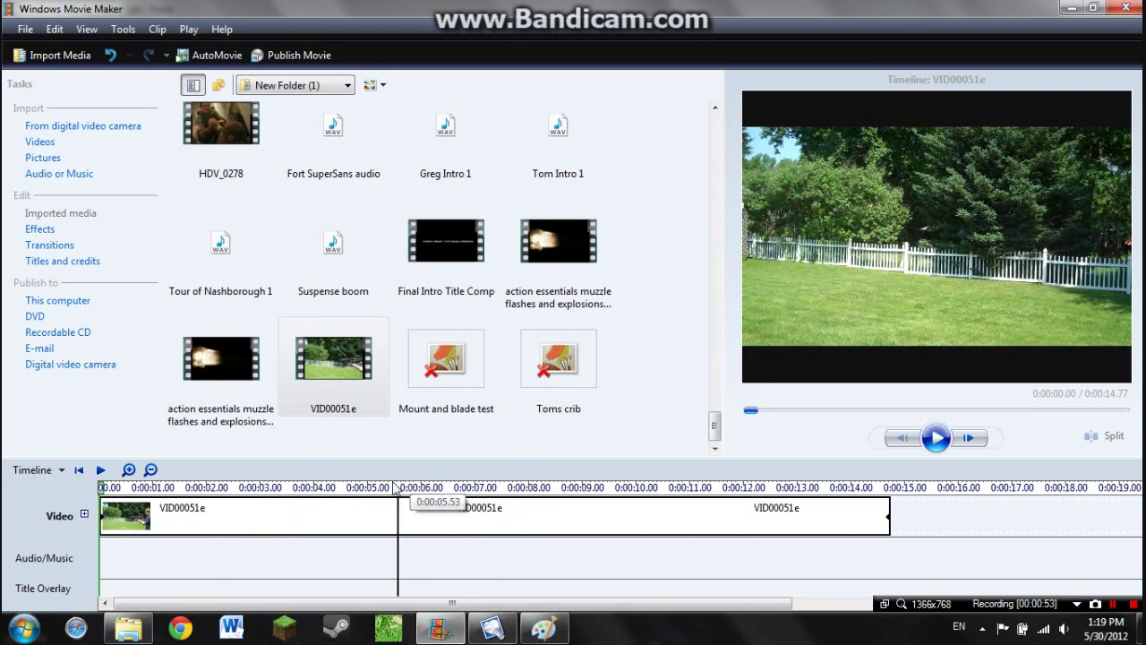
- Preview the timeline, pause near 7 seconds, and set the playhead at about 6 seconds
click(101, 470)
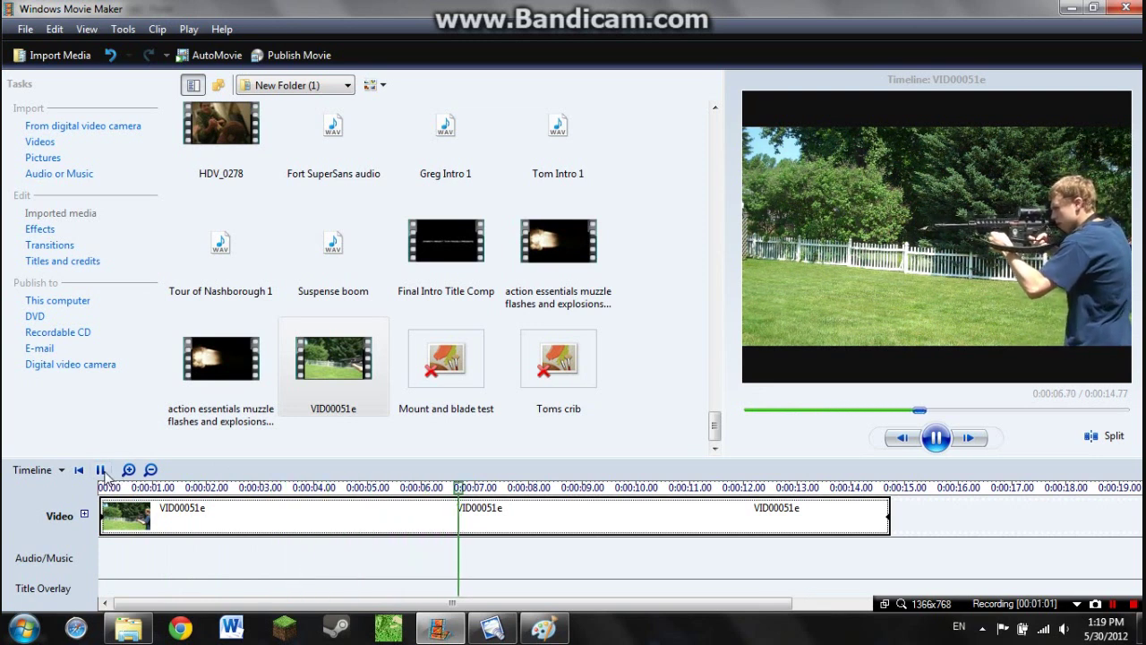
click(100, 469)
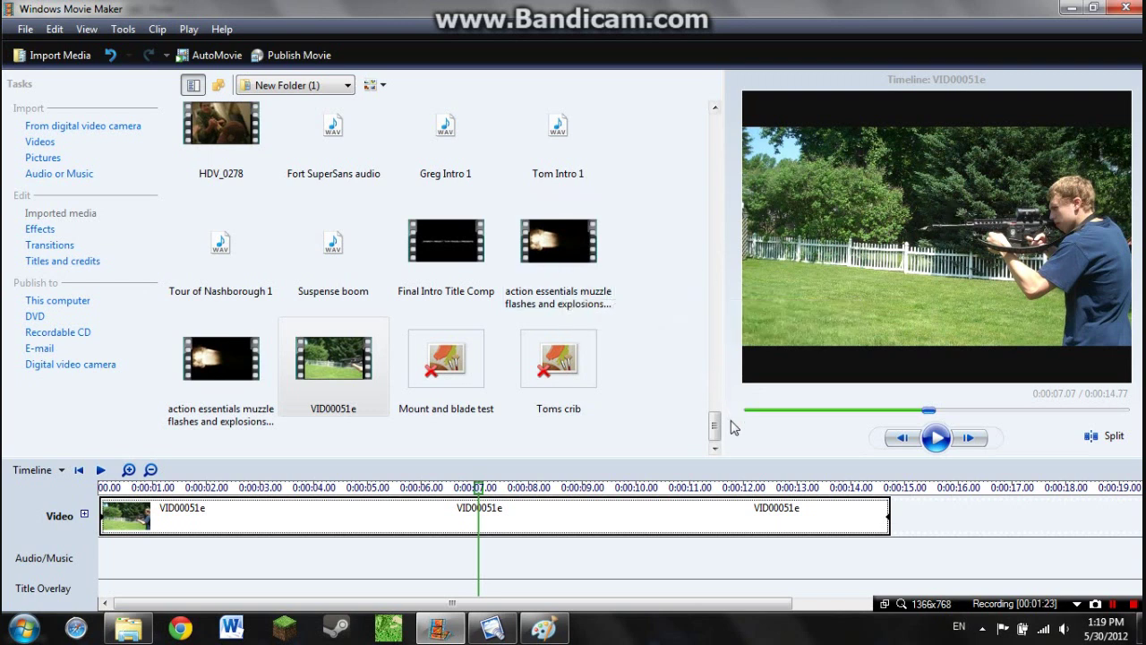
mouse_move(340, 367)
mouse_down()
mouse_move(340, 510)
mouse_move(483, 502)
mouse_up()
click(425, 488)
click(399, 488)
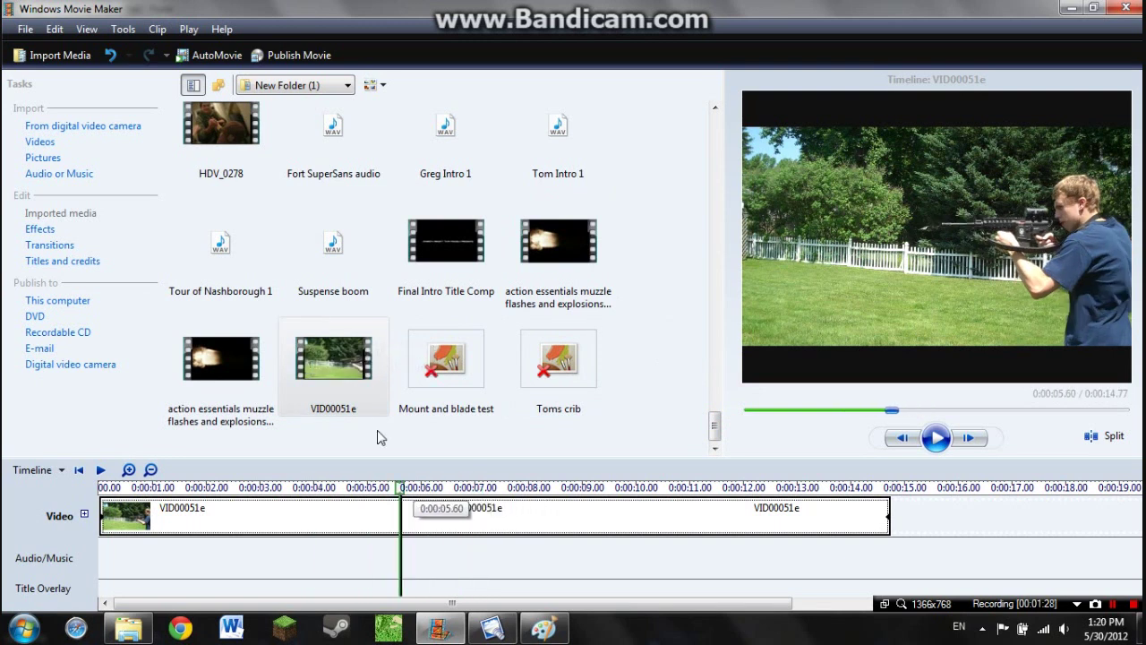
click(122, 29)
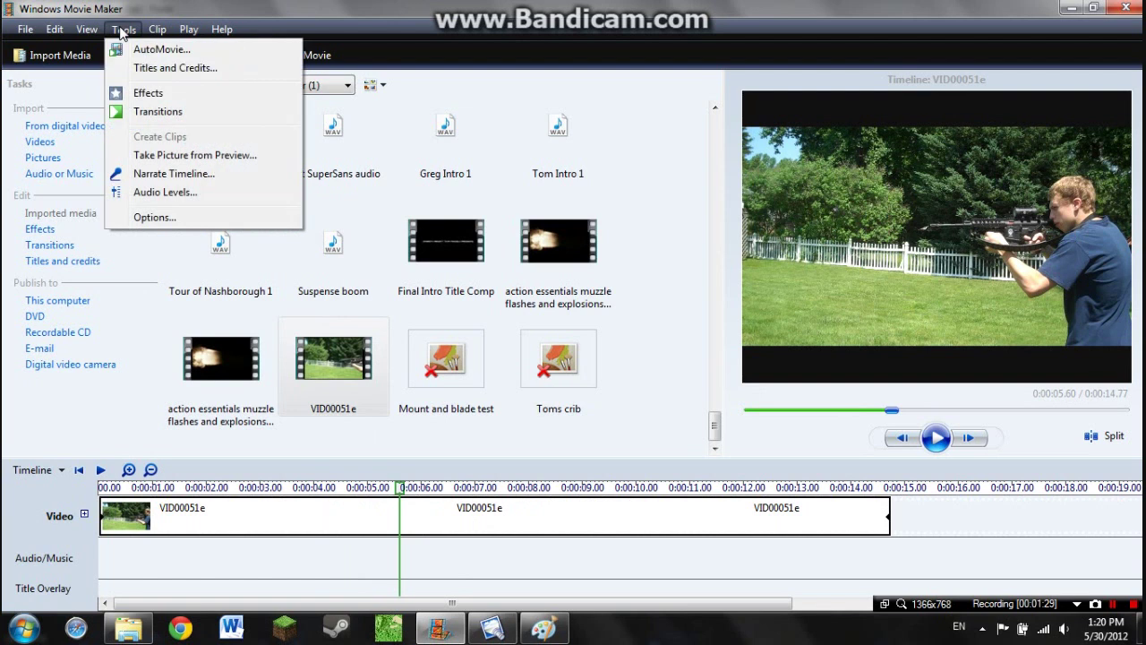
click(175, 218)
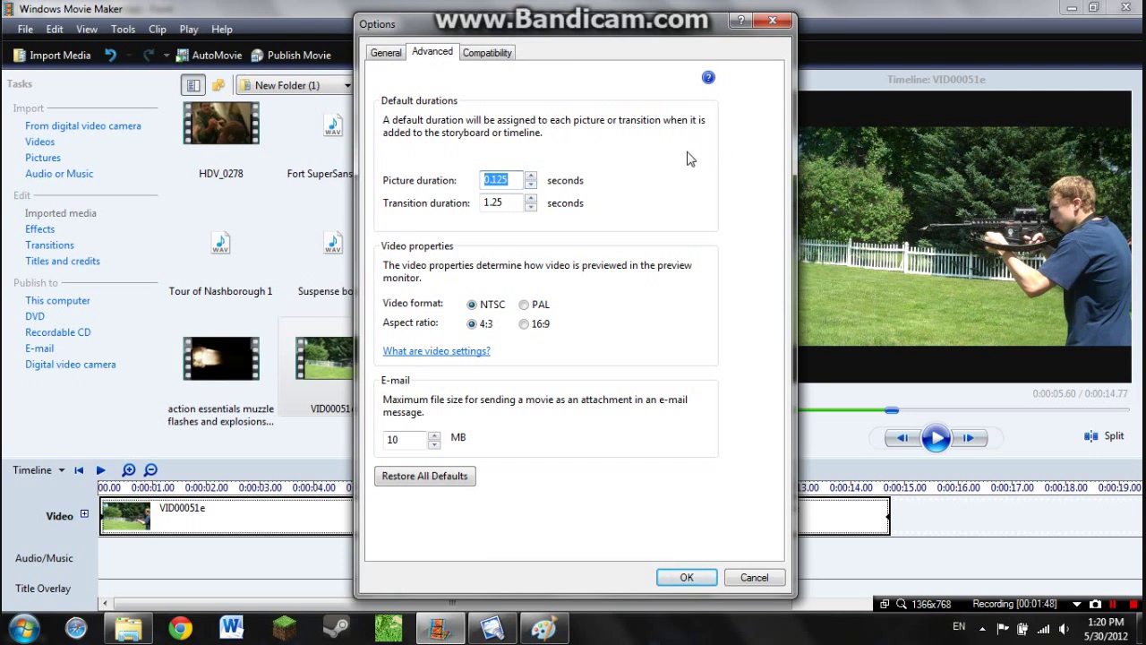
click(773, 24)
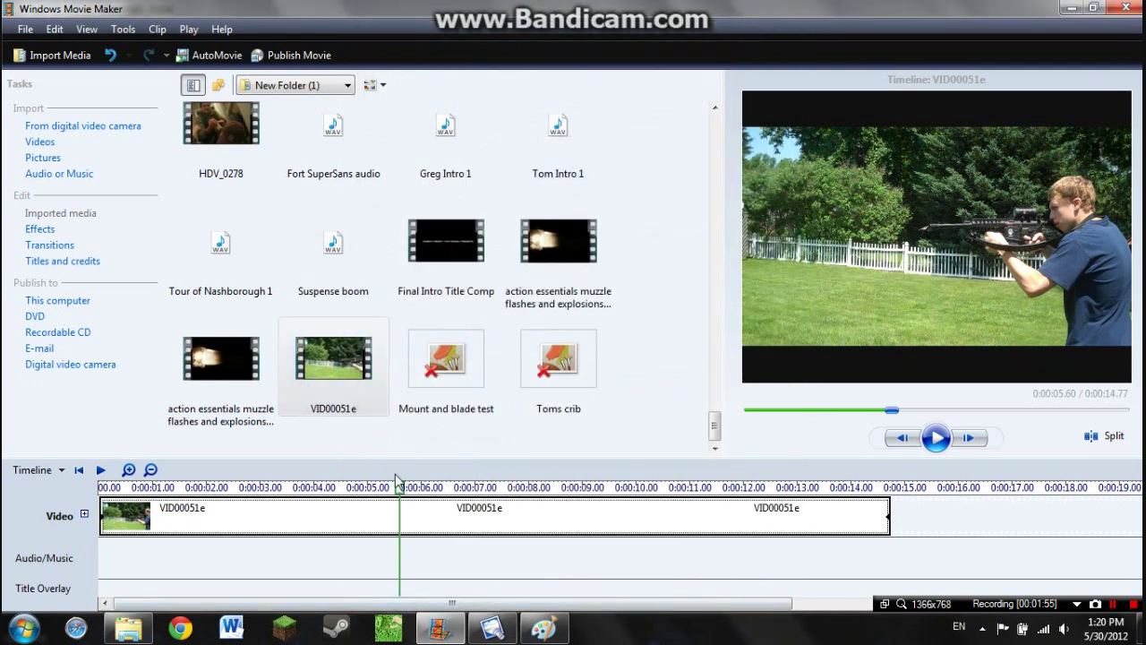
- Step the playhead frame by frame to 0:00:04.63 and split VID00051e there
drag(399, 485, 349, 469)
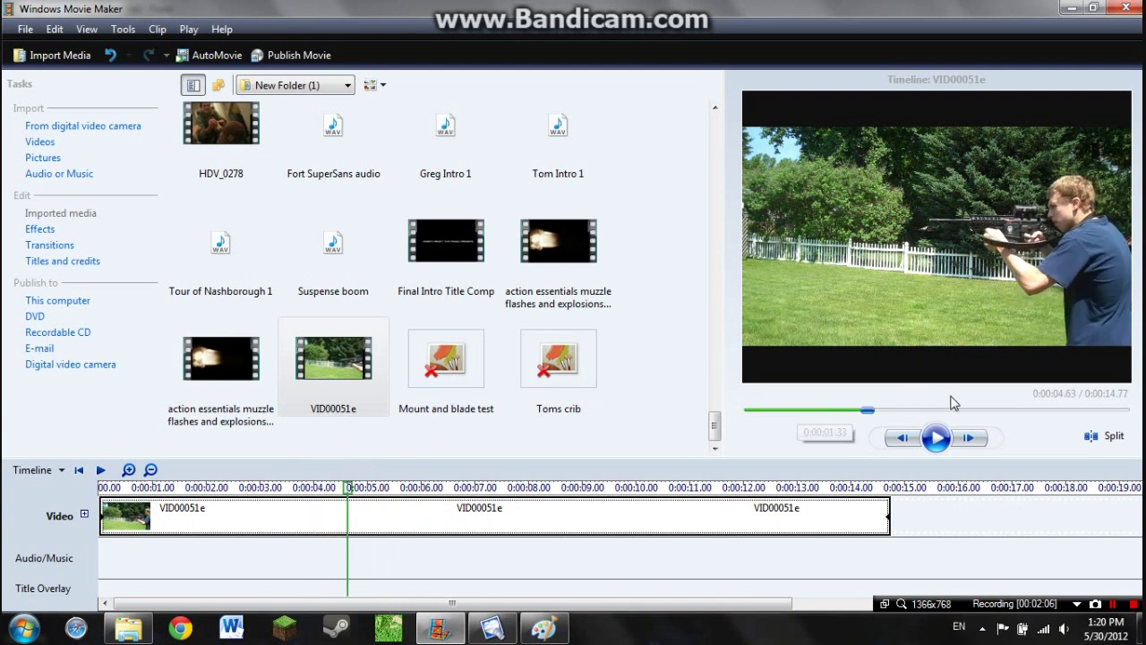
click(893, 439)
click(895, 439)
click(971, 439)
click(972, 439)
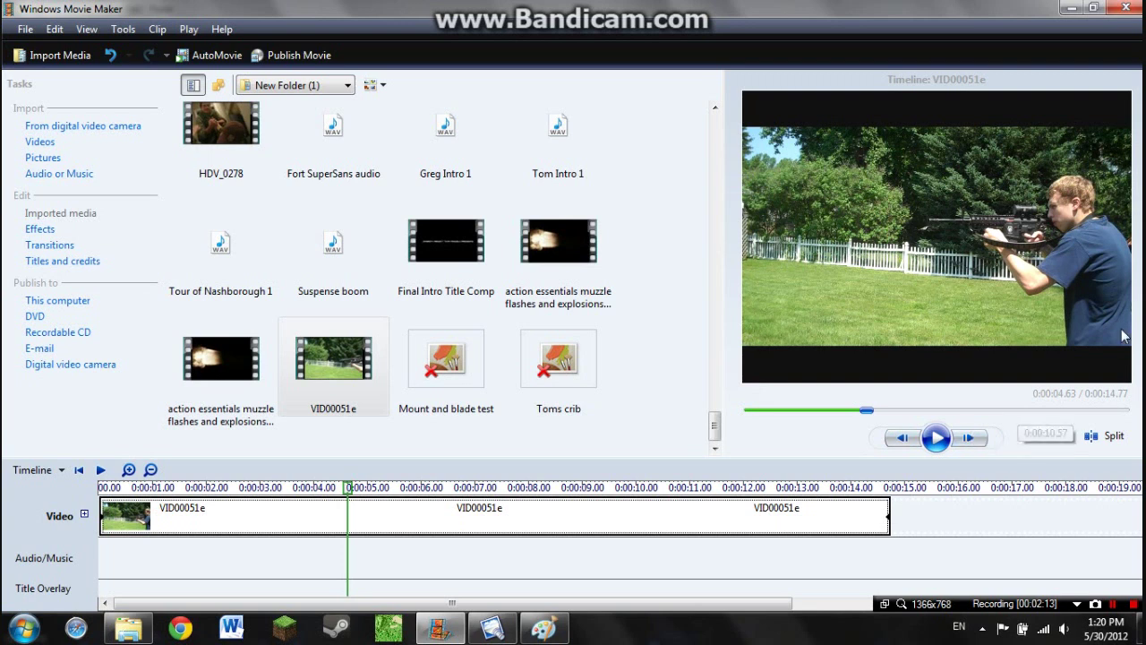
click(1092, 437)
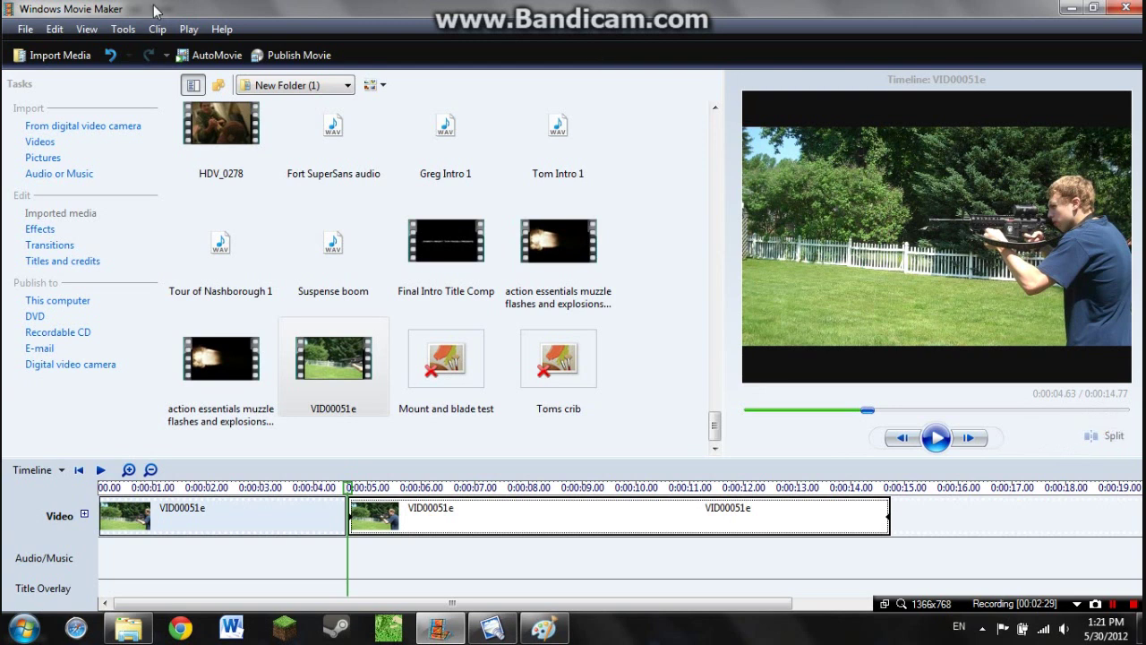
- Take a picture from the preview at 0:00:04.63 and save it as VID00051e_0004 in Pictures
click(134, 34)
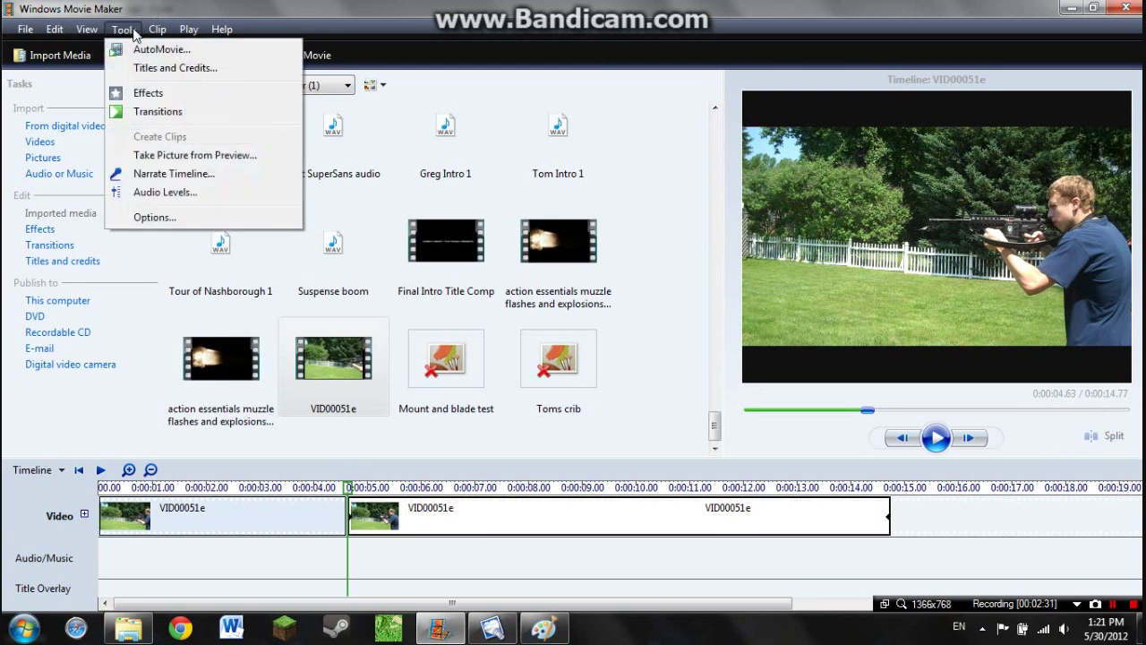
click(192, 158)
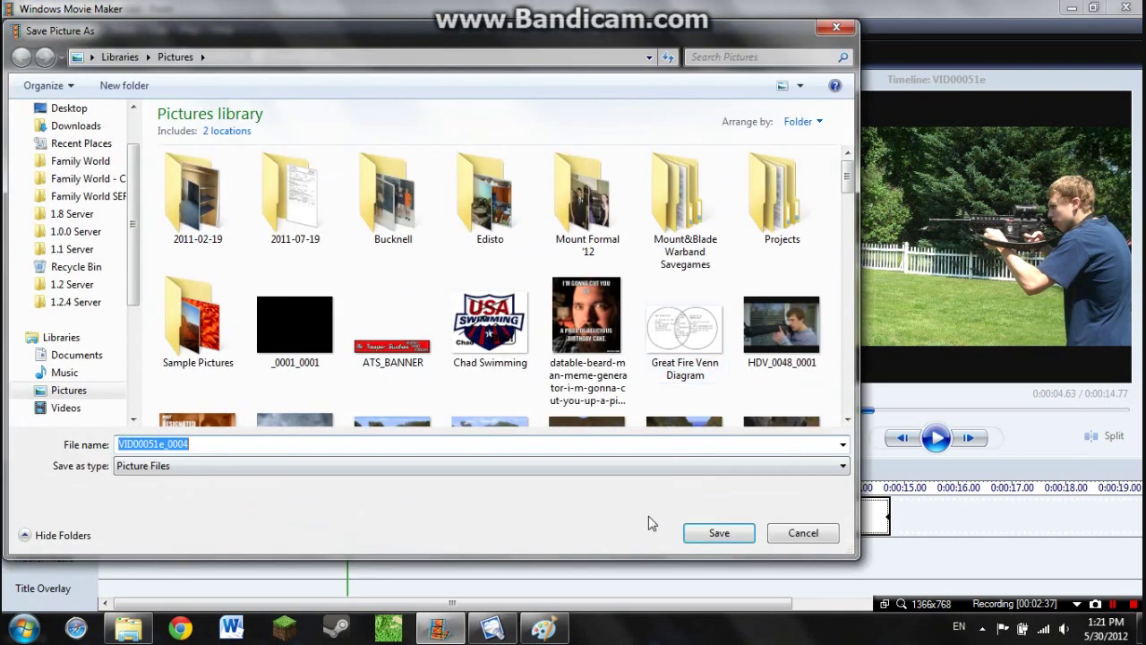
click(717, 534)
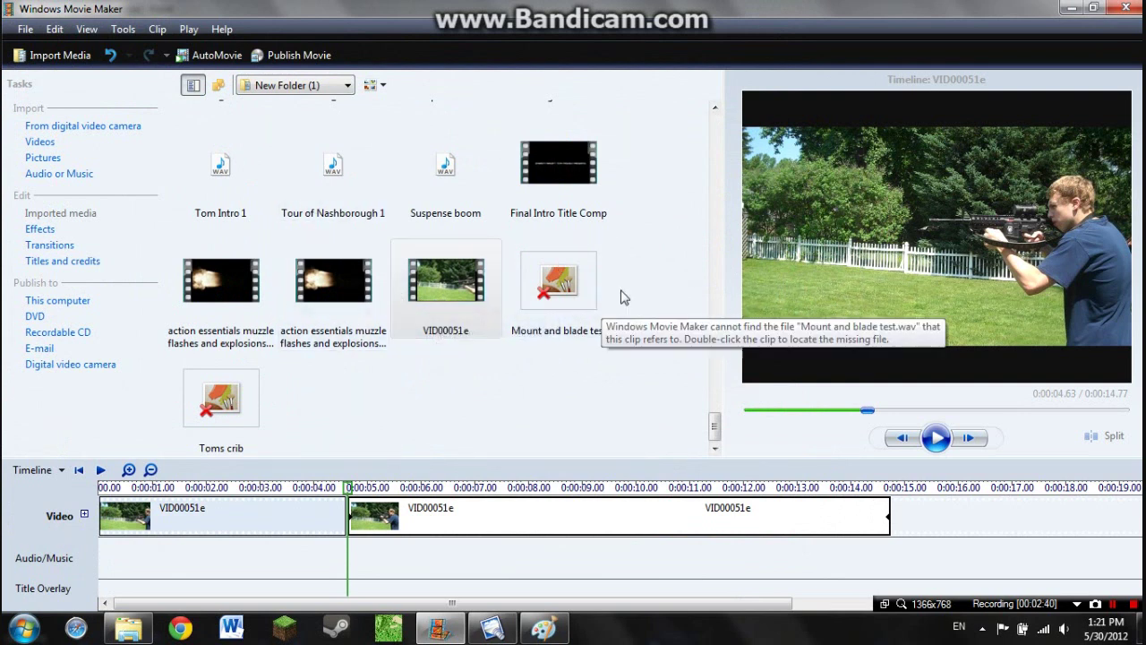
- Open the saved frame VID00051e_0004 in Paint
click(544, 629)
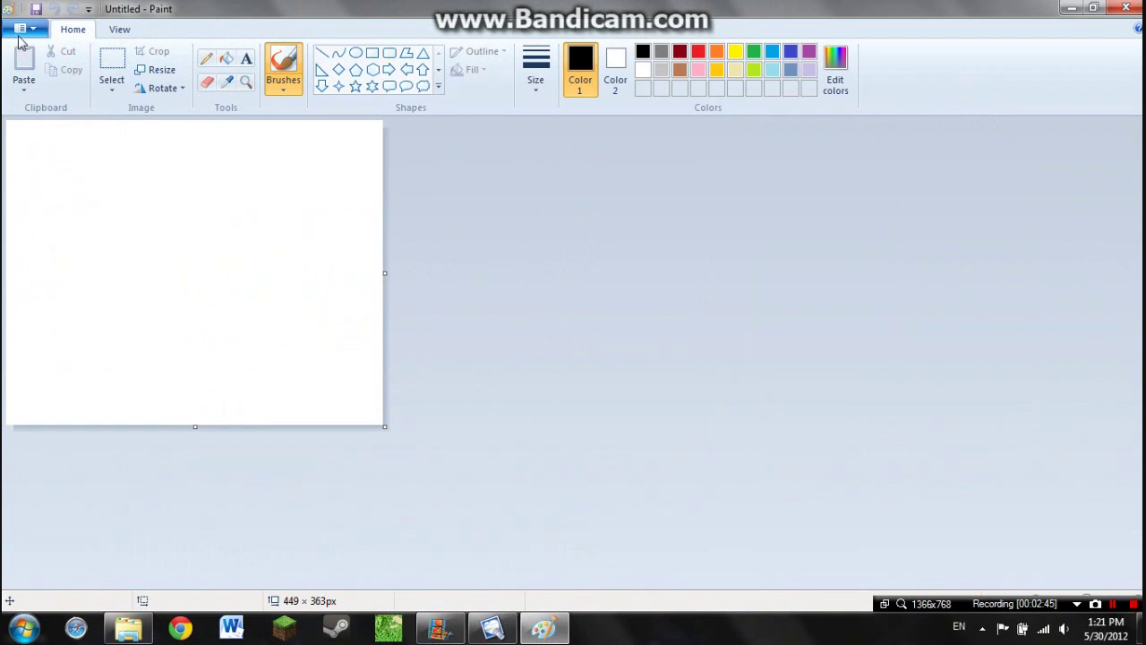
click(33, 31)
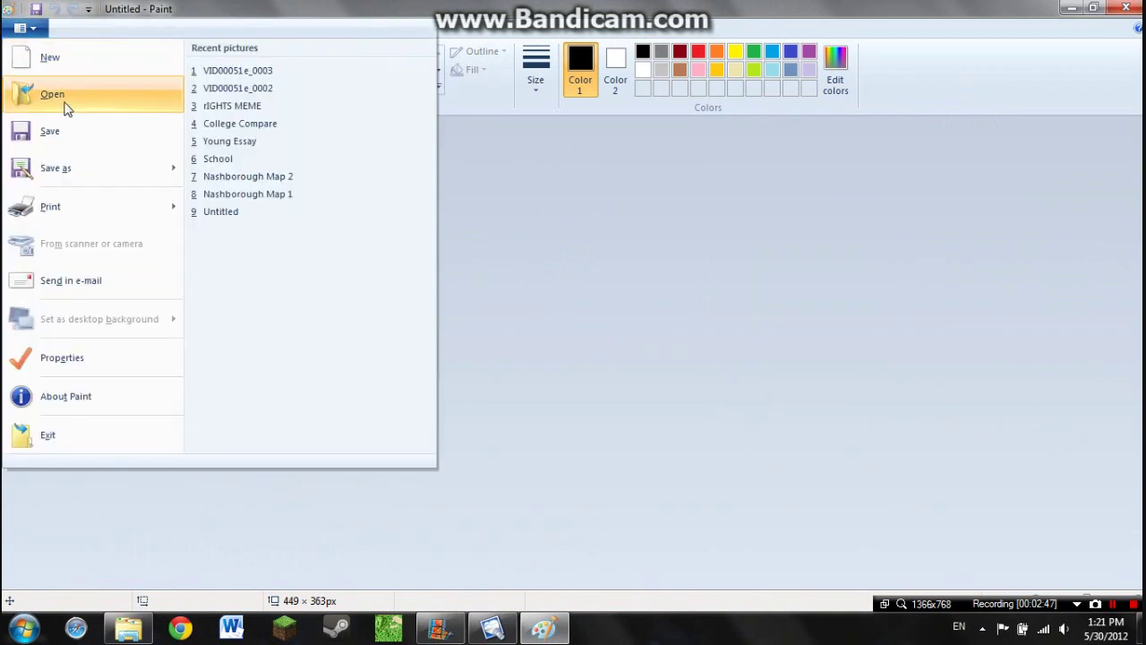
key(Escape)
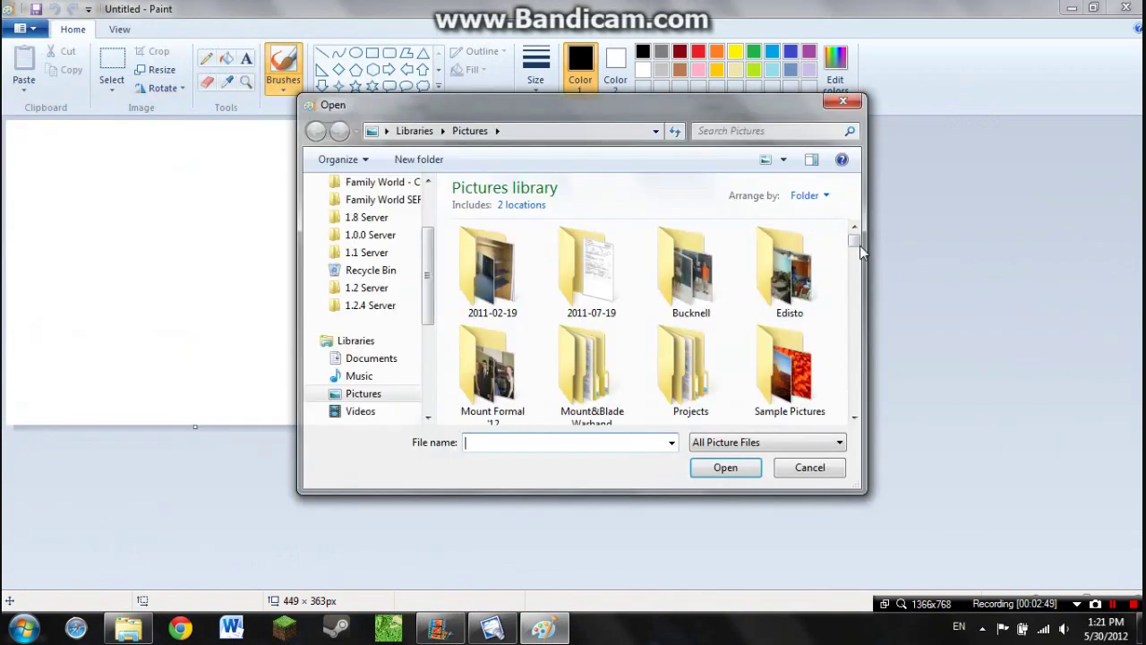
drag(860, 245, 854, 415)
click(493, 378)
click(719, 468)
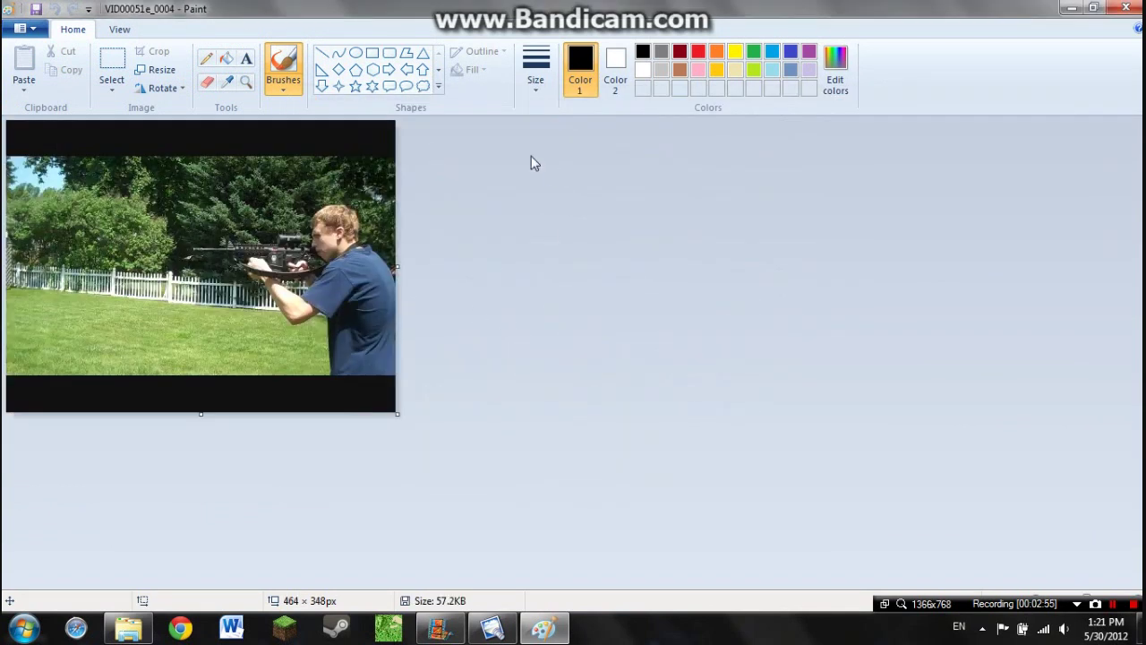
- Magnify the picture onto the area around the rifle's muzzle
click(247, 81)
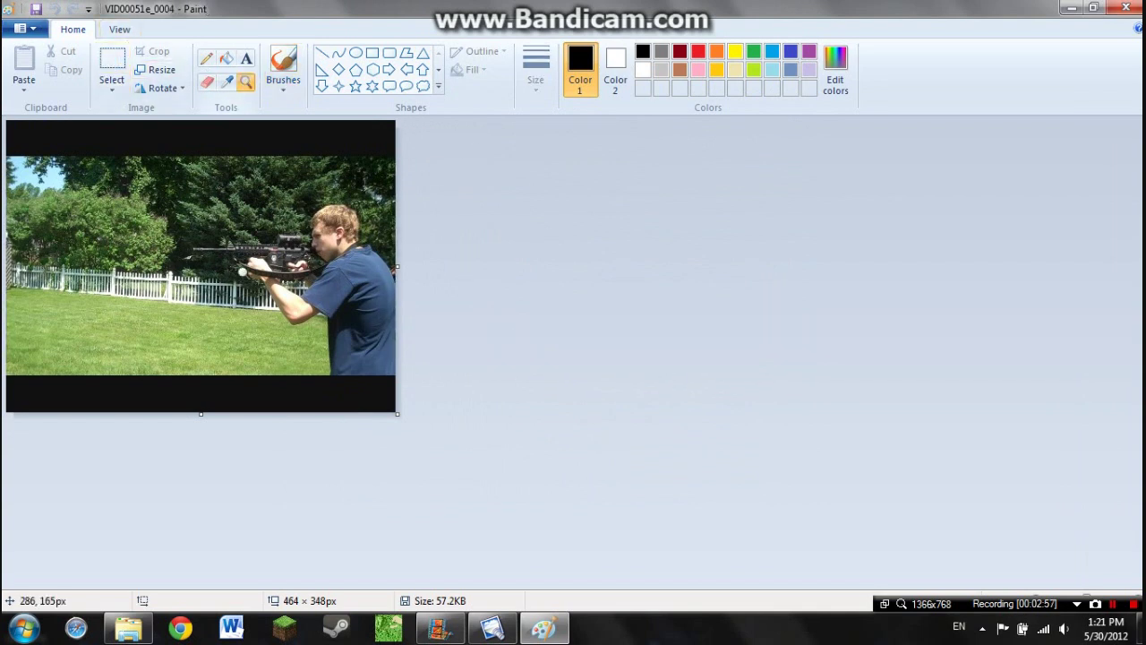
click(212, 261)
click(260, 247)
click(265, 240)
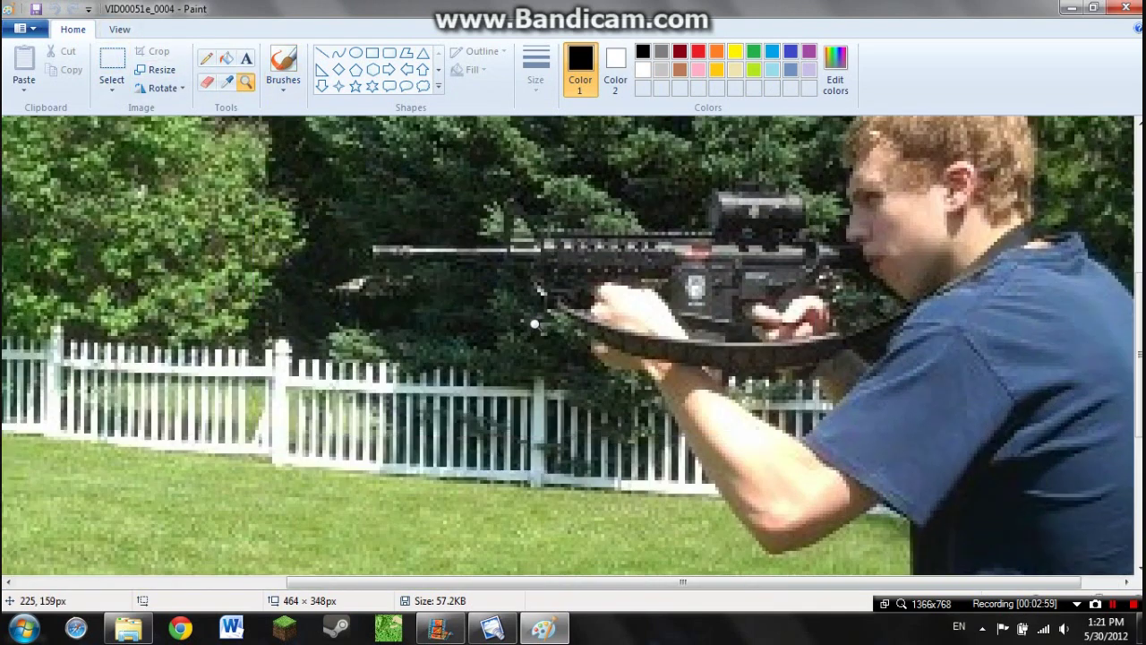
click(265, 240)
click(246, 267)
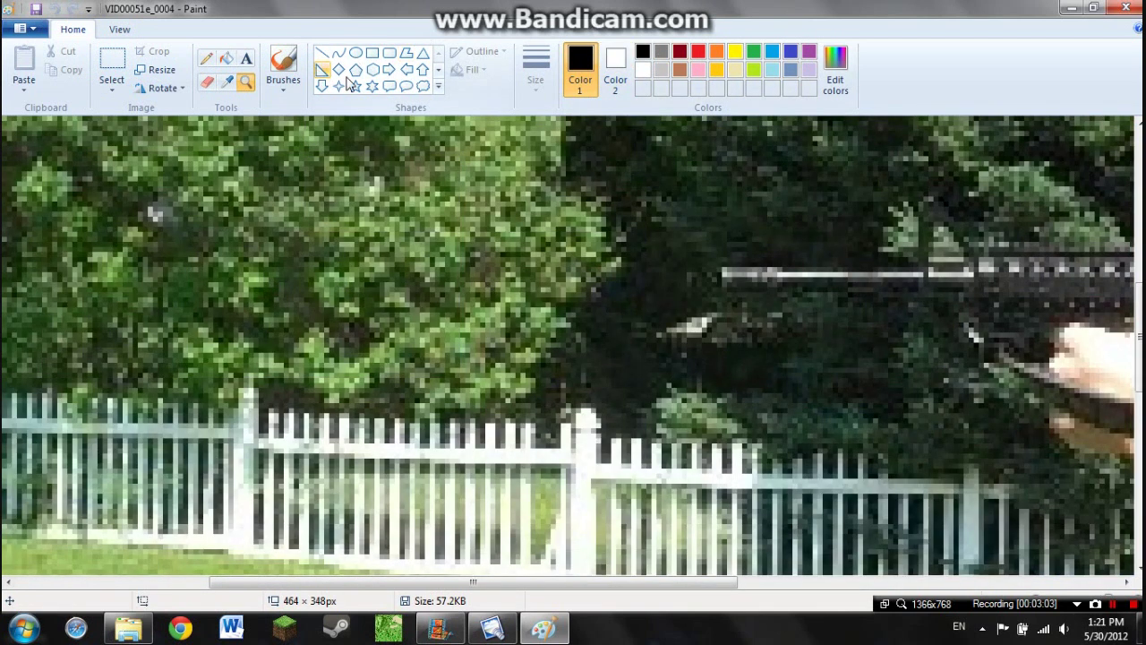
- Pick orange, select the calligraphy brush, and paint the flash's white body and peak along the barrel
click(717, 51)
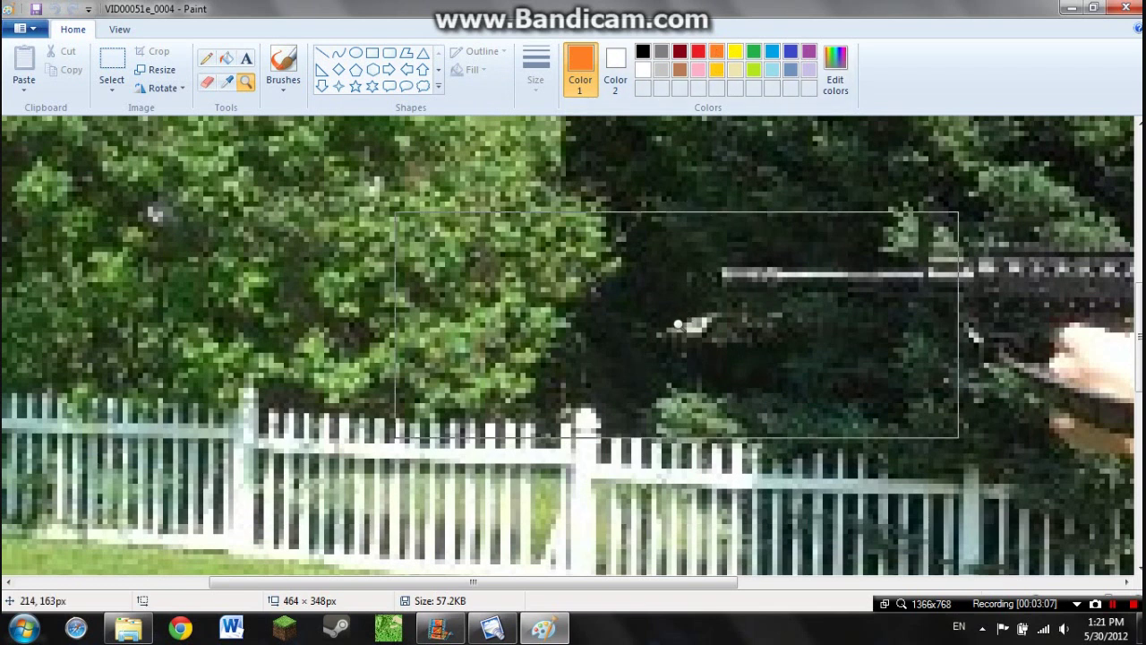
click(292, 86)
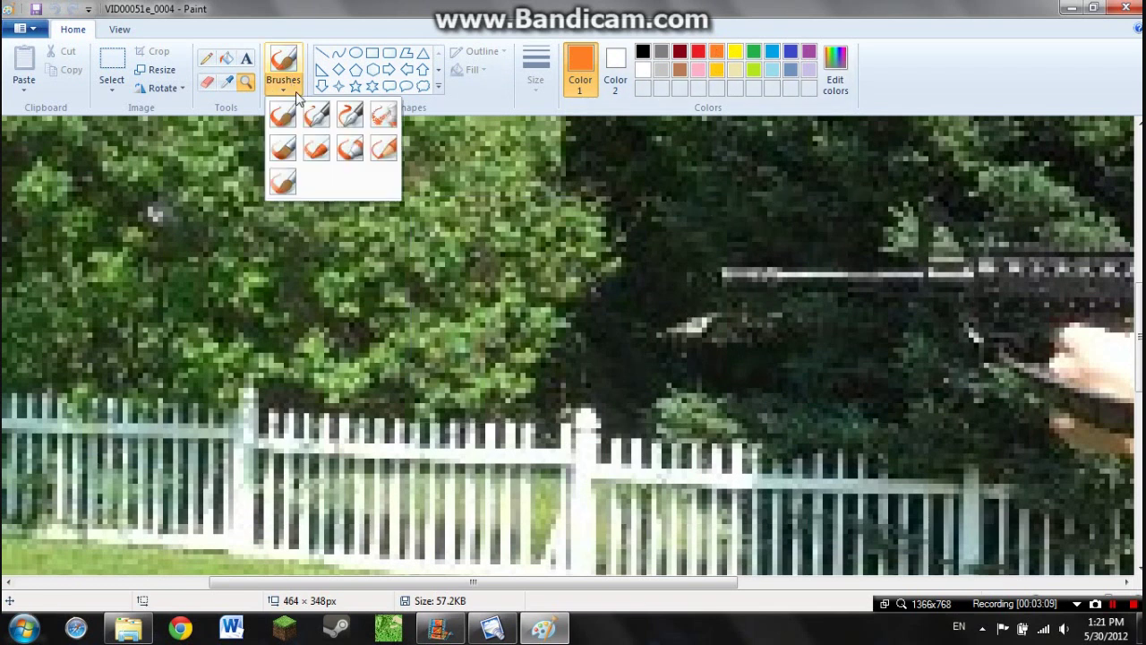
click(356, 121)
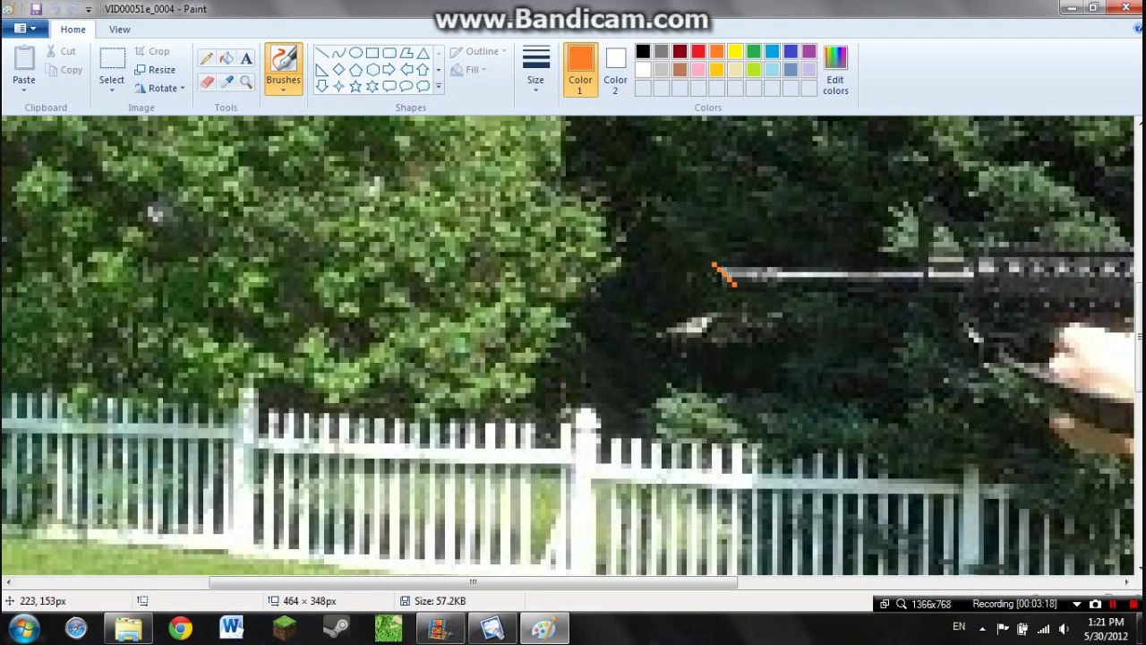
mouse_move(723, 274)
mouse_down()
mouse_move(670, 256)
mouse_move(421, 265)
mouse_move(703, 284)
mouse_move(712, 337)
mouse_move(698, 323)
mouse_move(700, 349)
mouse_move(663, 297)
mouse_move(468, 278)
mouse_up()
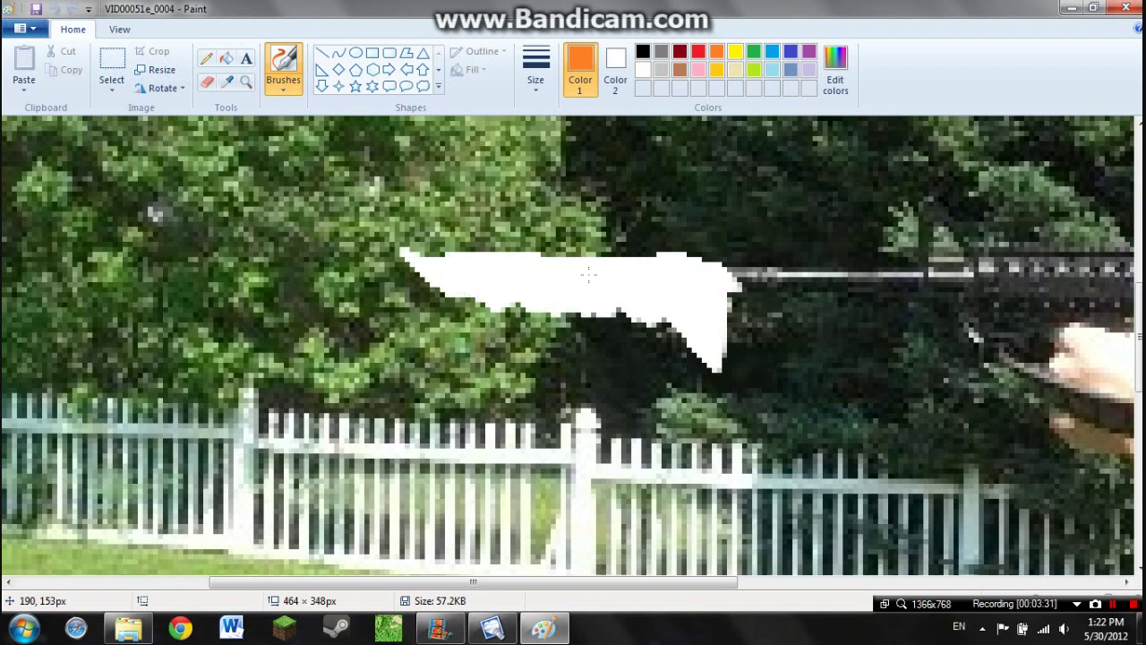
mouse_move(598, 271)
mouse_down()
mouse_move(651, 229)
mouse_move(659, 234)
mouse_move(709, 161)
mouse_move(704, 244)
mouse_move(681, 250)
mouse_move(663, 309)
mouse_move(671, 338)
mouse_move(699, 326)
mouse_move(683, 352)
mouse_up()
mouse_move(655, 295)
mouse_down()
mouse_move(592, 324)
mouse_move(568, 304)
mouse_move(537, 315)
mouse_move(531, 306)
mouse_move(516, 326)
mouse_move(453, 286)
mouse_move(376, 268)
mouse_move(410, 268)
mouse_move(394, 290)
mouse_move(365, 286)
mouse_move(438, 272)
mouse_up()
drag(653, 220, 643, 231)
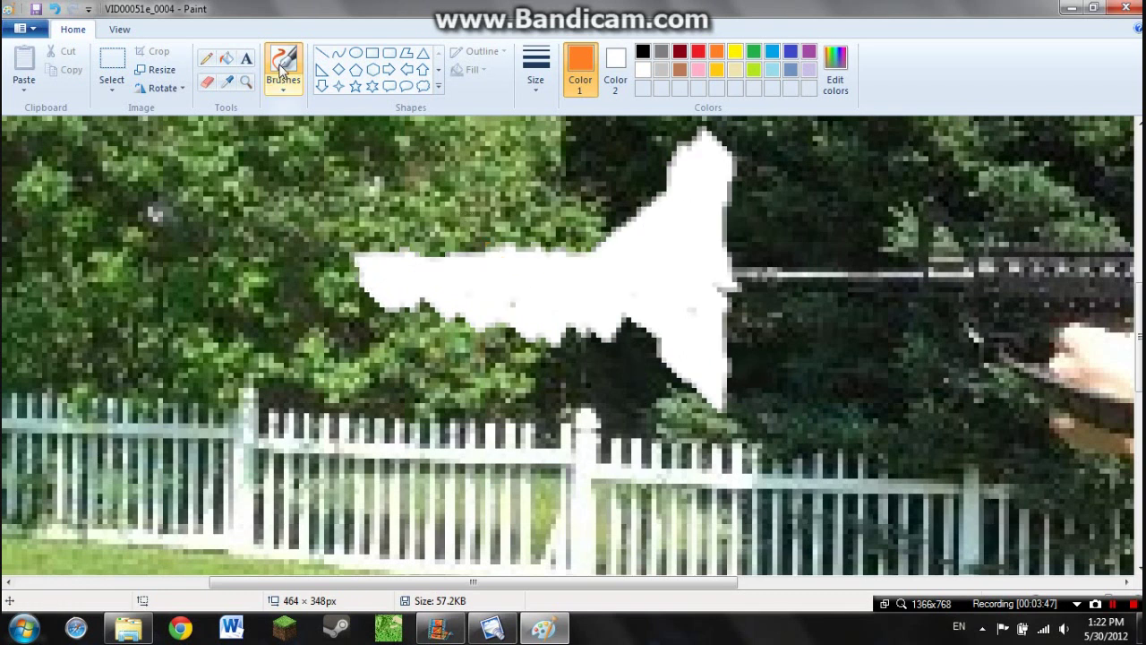
- With the second brush type, thicken and extend the white flash left, downward and at the top
click(285, 80)
click(323, 114)
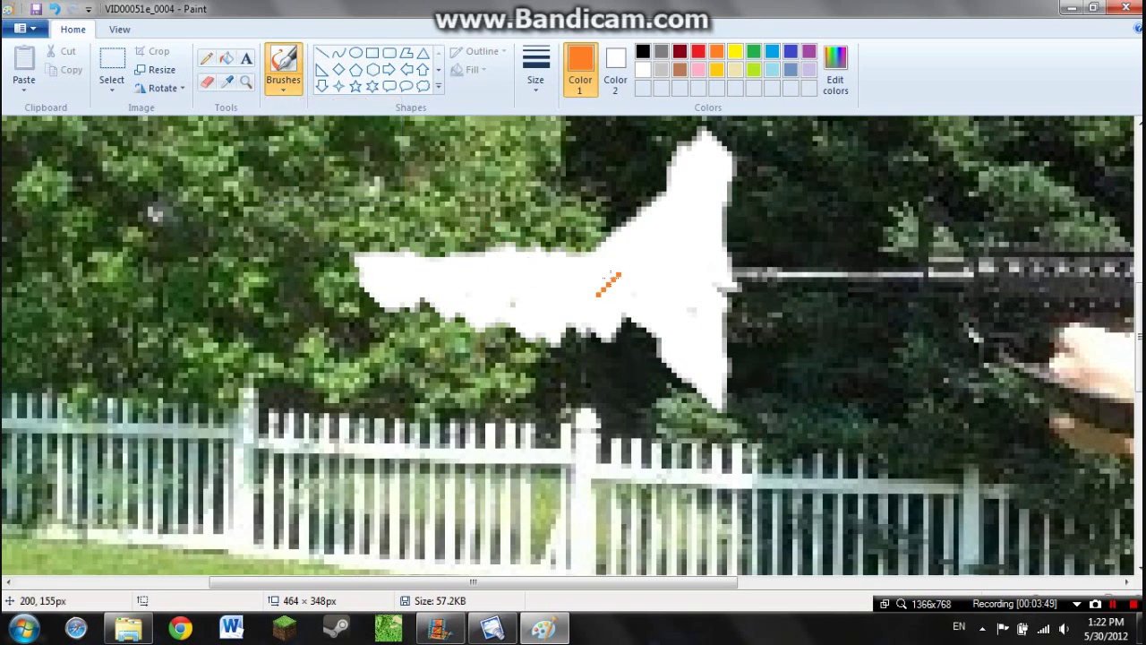
drag(522, 250, 441, 253)
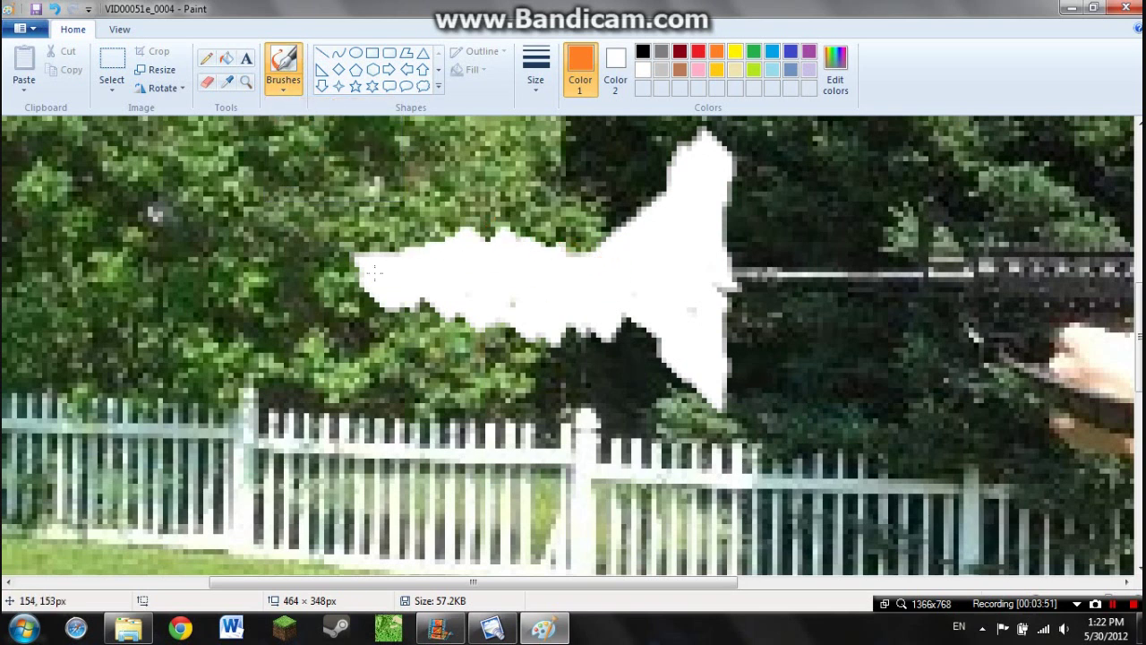
drag(351, 275, 335, 284)
drag(643, 303, 686, 446)
mouse_move(656, 147)
mouse_down()
mouse_move(654, 114)
mouse_move(679, 157)
mouse_move(703, 136)
mouse_up()
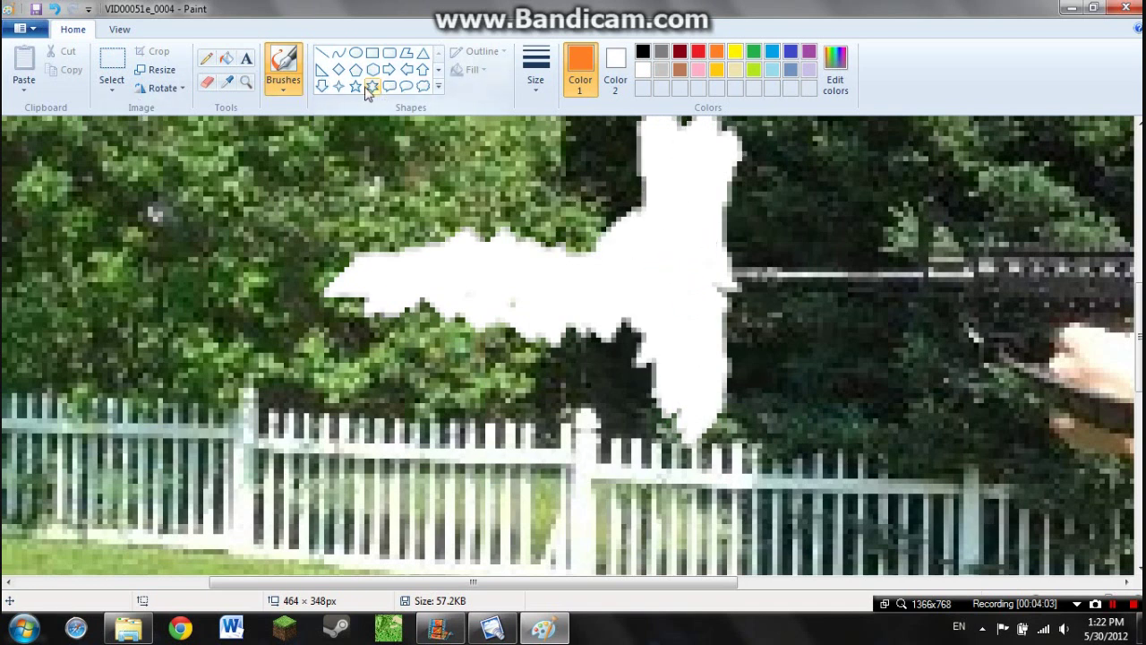
- With the first brush, trace orange along the flash's upper, lower and left-wing edges
click(294, 94)
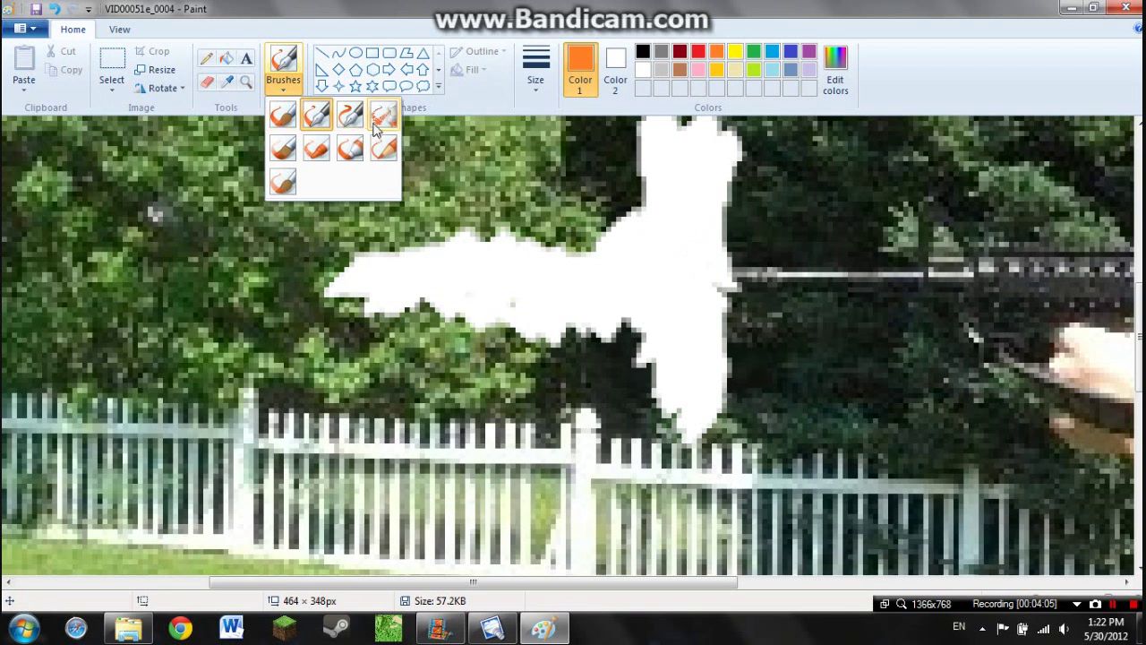
click(279, 115)
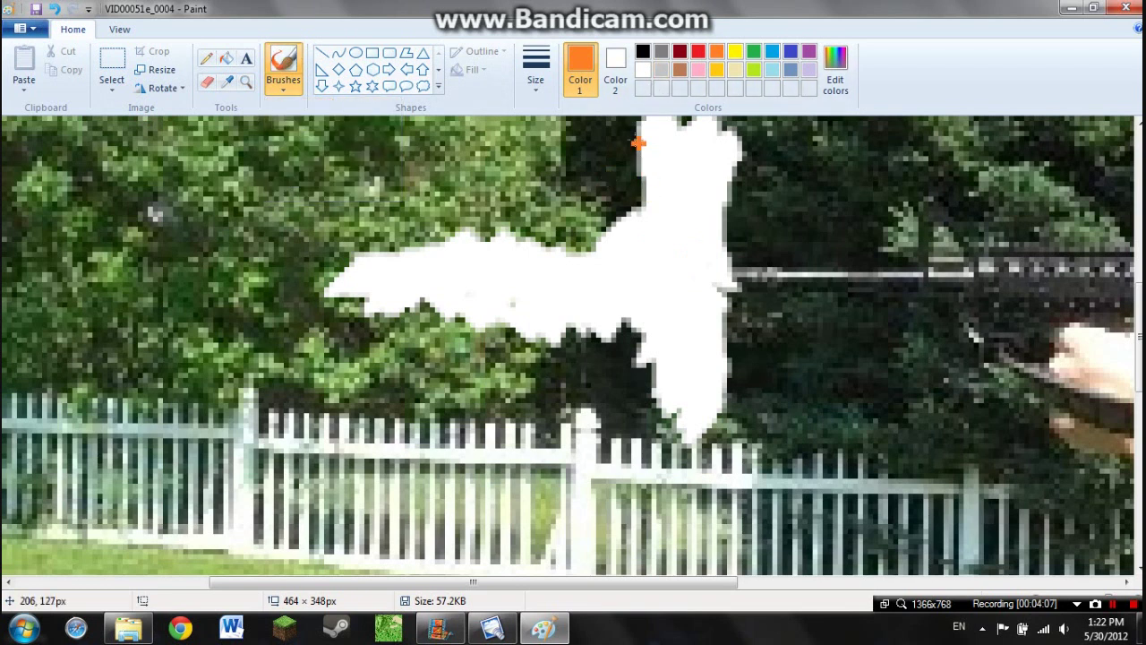
mouse_move(649, 158)
mouse_down()
mouse_move(637, 207)
mouse_move(592, 238)
mouse_move(399, 243)
mouse_move(360, 259)
mouse_up()
drag(426, 318, 500, 327)
mouse_move(567, 339)
mouse_down()
mouse_move(645, 331)
mouse_move(671, 394)
mouse_up()
drag(351, 295, 392, 316)
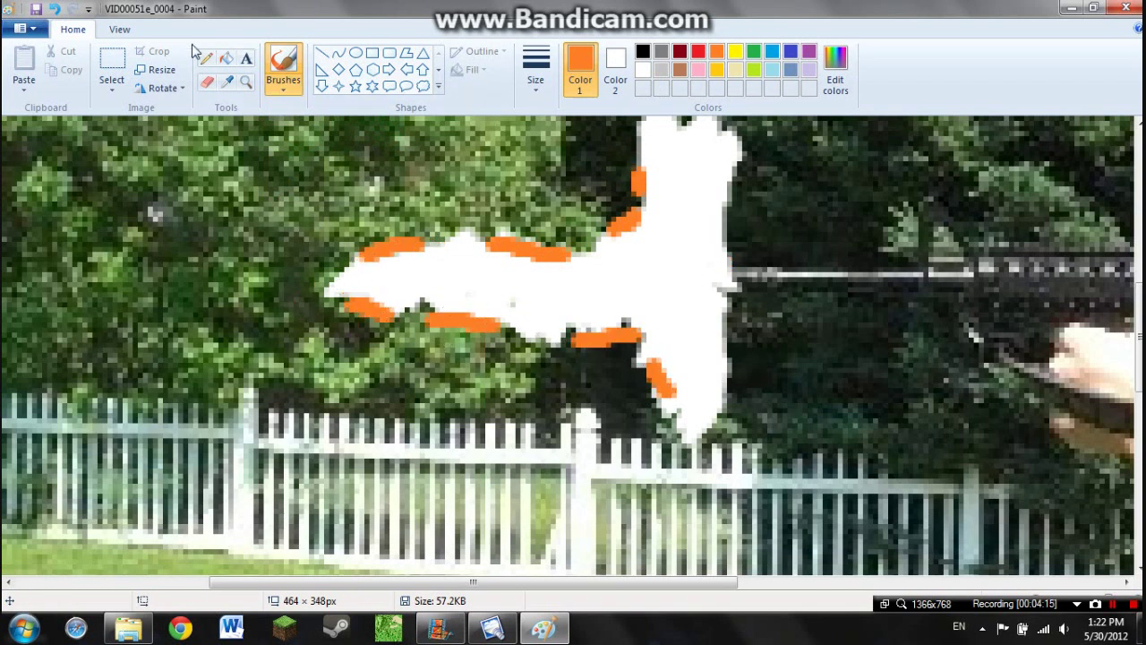
- Zoom out with the Magnifier until the whole frame is visible
click(246, 82)
right_click(488, 260)
right_click(499, 285)
right_click(499, 284)
right_click(421, 268)
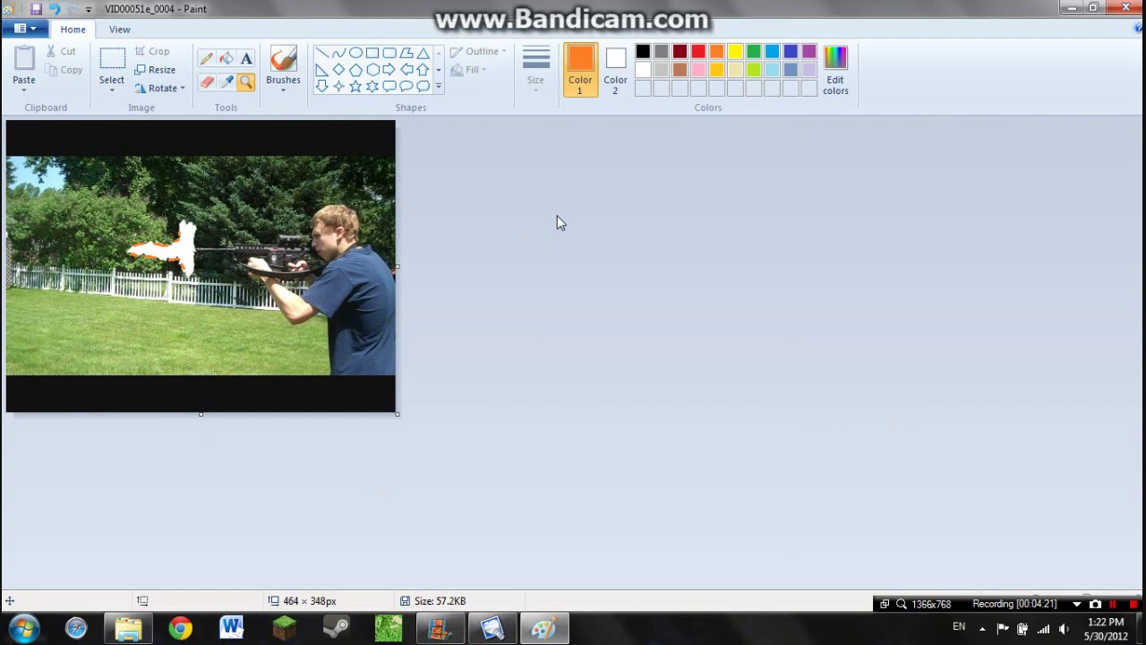
- Save the painted frame as VID00051e_0004, replacing the existing file
click(19, 29)
click(108, 130)
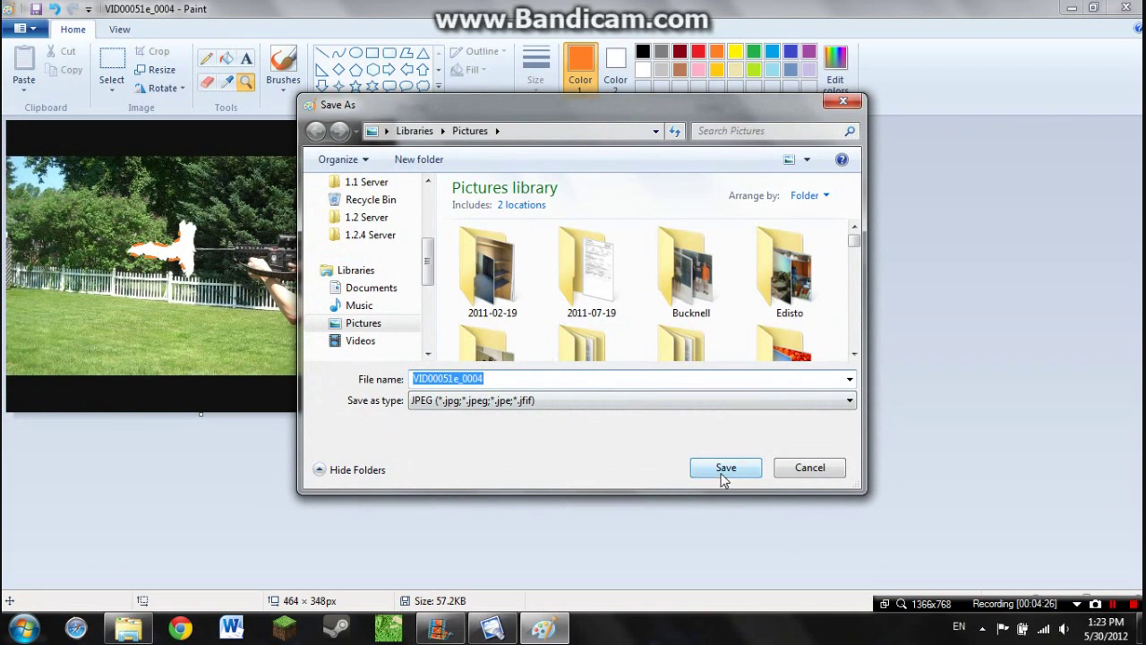
click(724, 478)
click(616, 315)
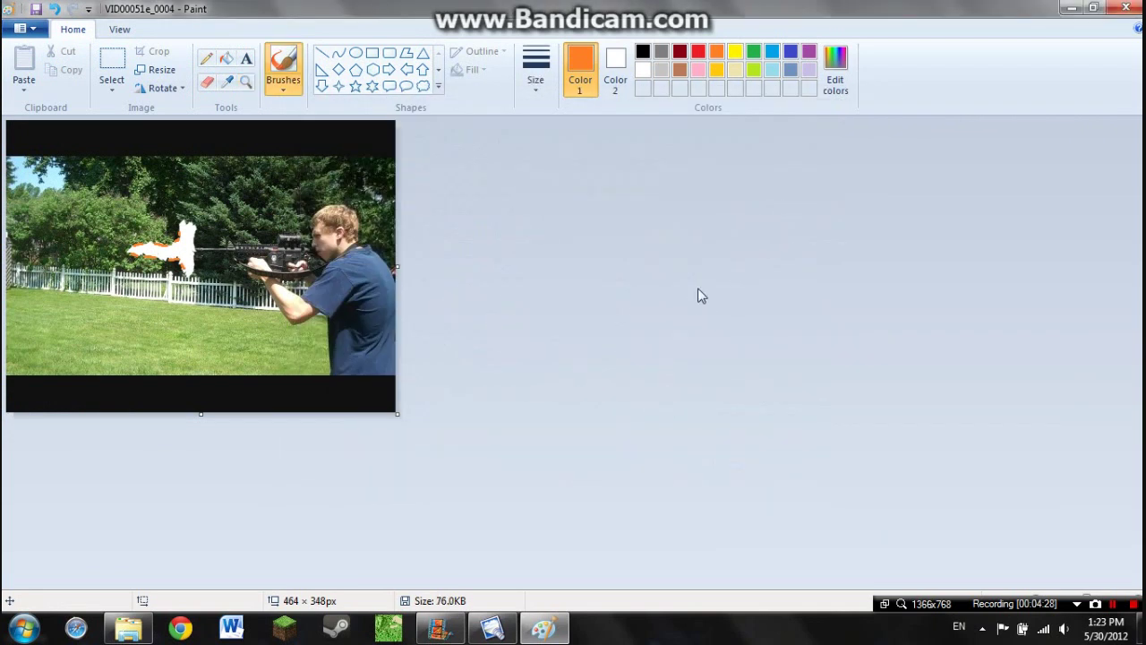
- Open VID00051e_0004.jpg from My Pictures in Light Artist
mouse_move(496, 635)
click(480, 527)
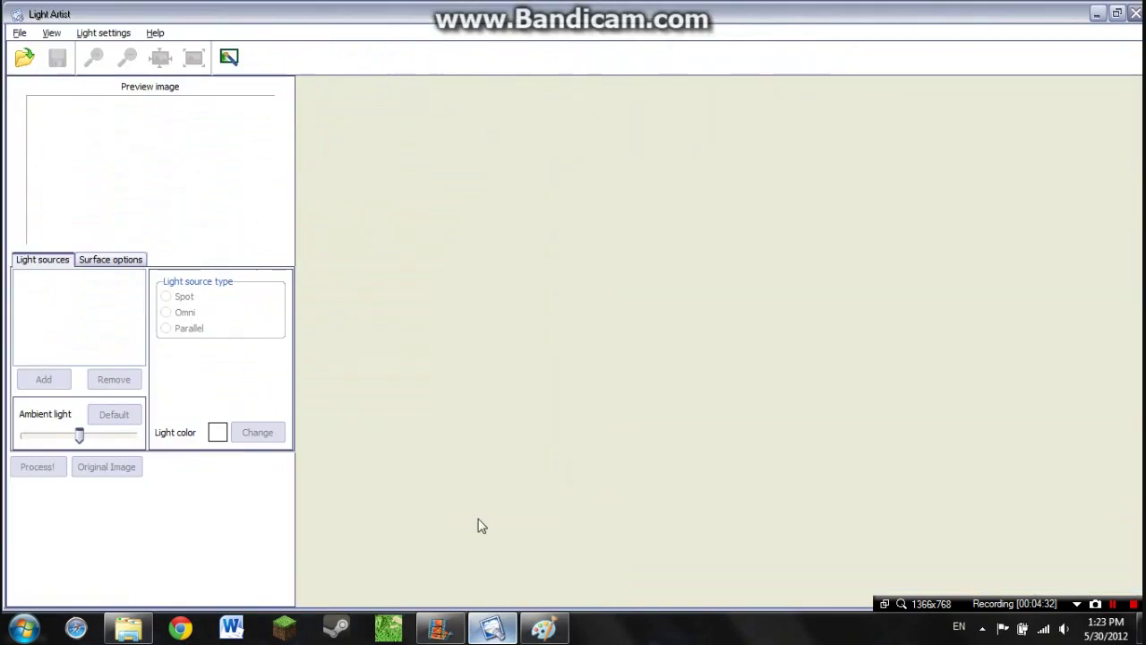
click(24, 59)
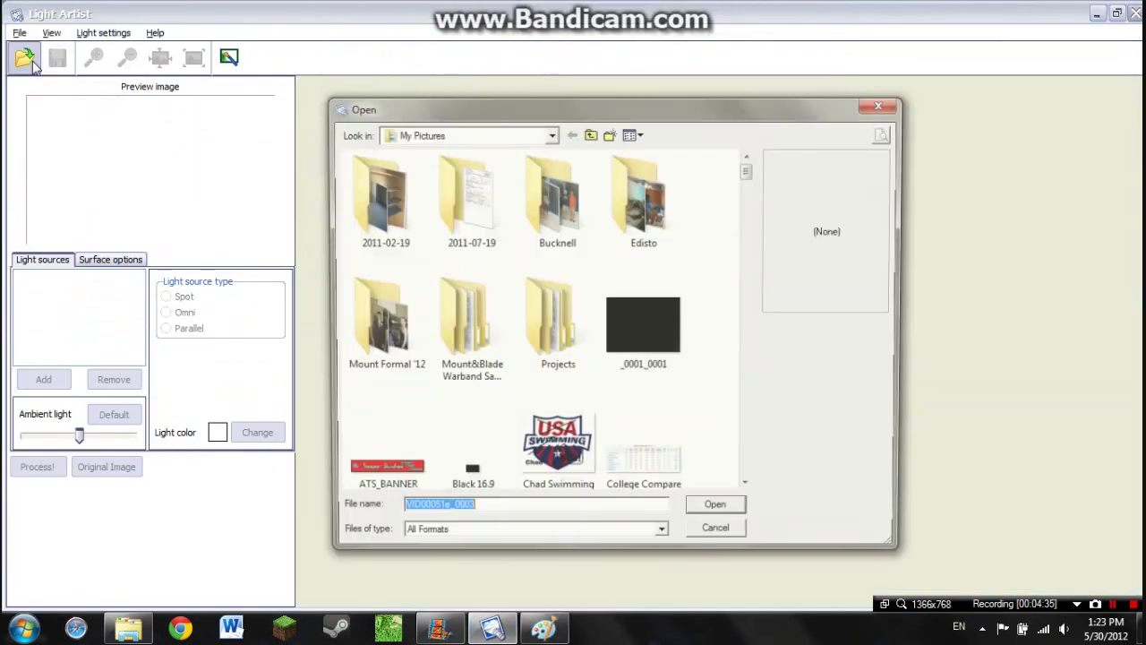
drag(750, 170, 729, 476)
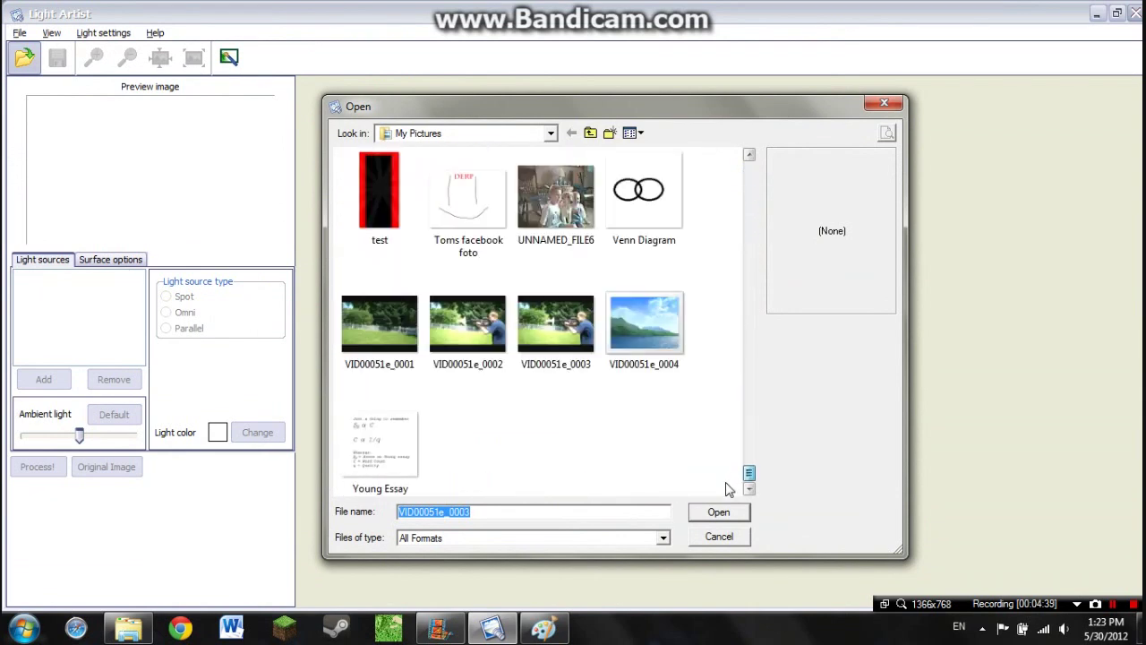
click(667, 338)
click(707, 510)
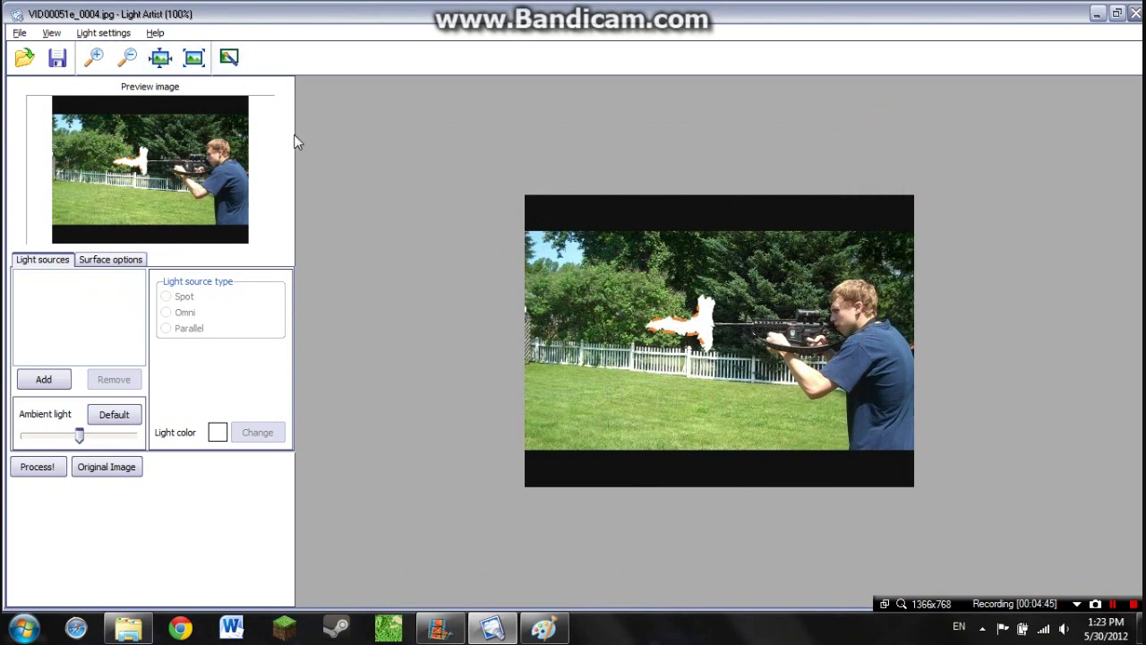
- Add Light Source 1 as an omni light over the muzzle flash and raise its altitude
click(55, 377)
click(49, 373)
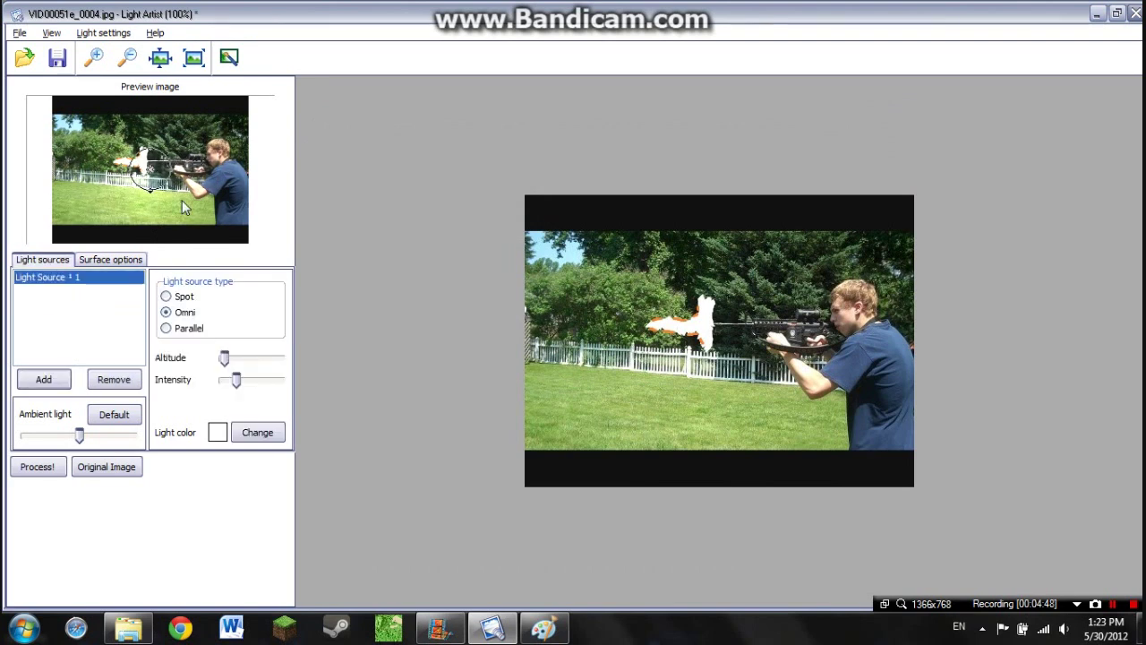
mouse_move(152, 179)
mouse_down()
mouse_move(139, 166)
mouse_move(145, 175)
mouse_up()
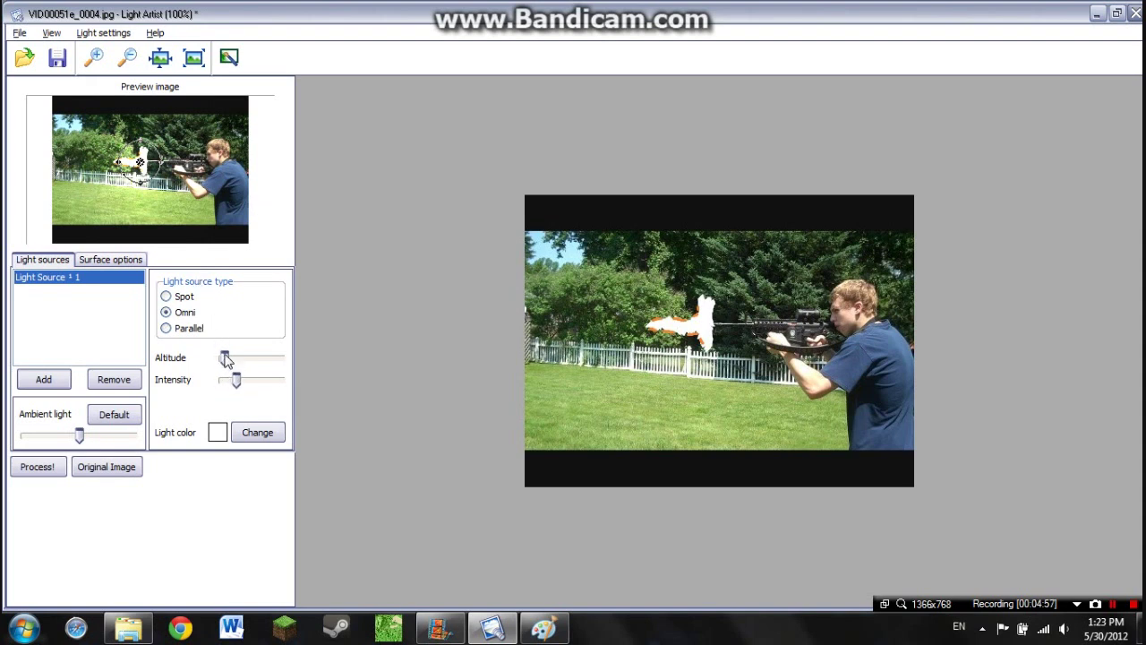
mouse_move(226, 359)
mouse_down()
mouse_move(238, 360)
mouse_move(227, 375)
mouse_up()
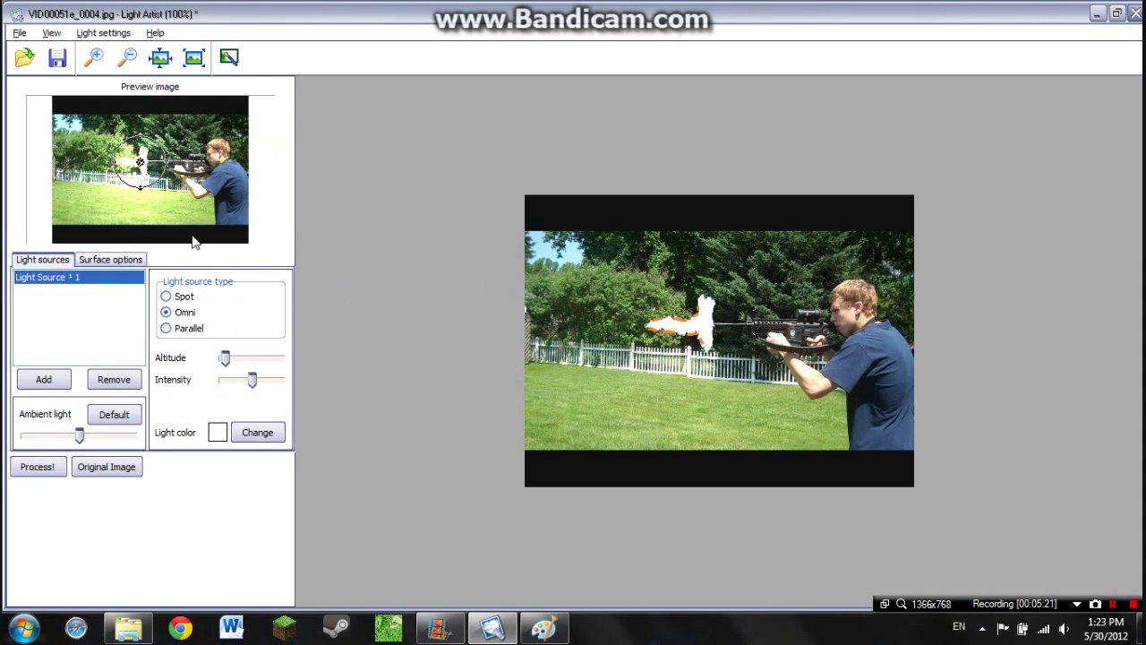
- Add a second light on the shooter's head and process it so the muzzle flash glows yellow
click(65, 376)
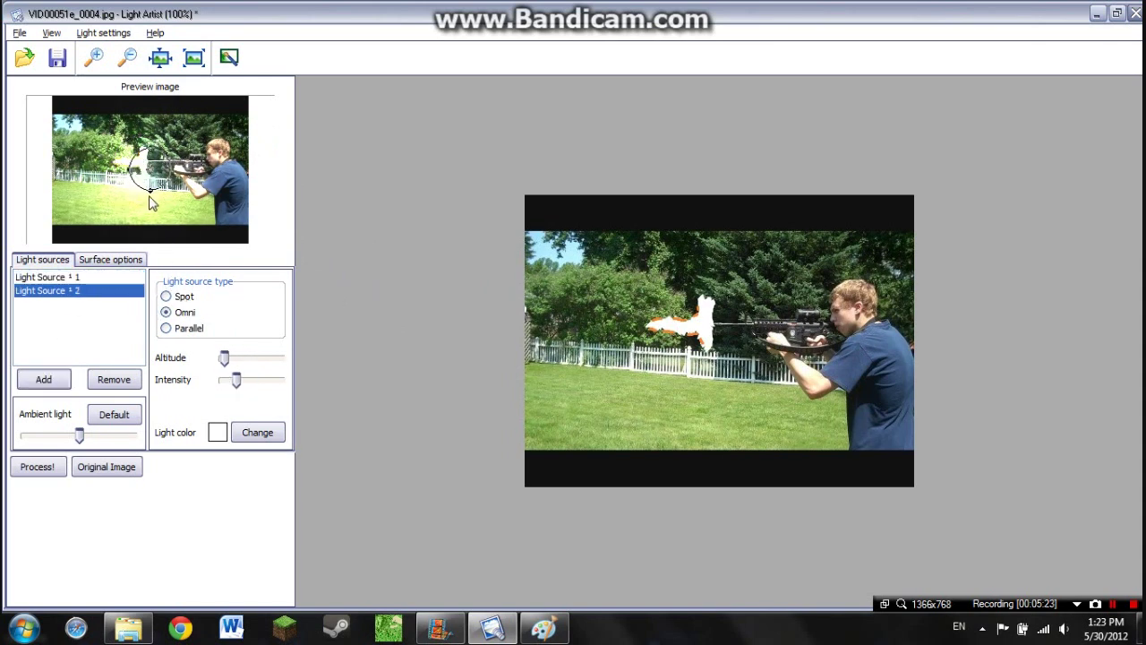
drag(154, 170, 218, 156)
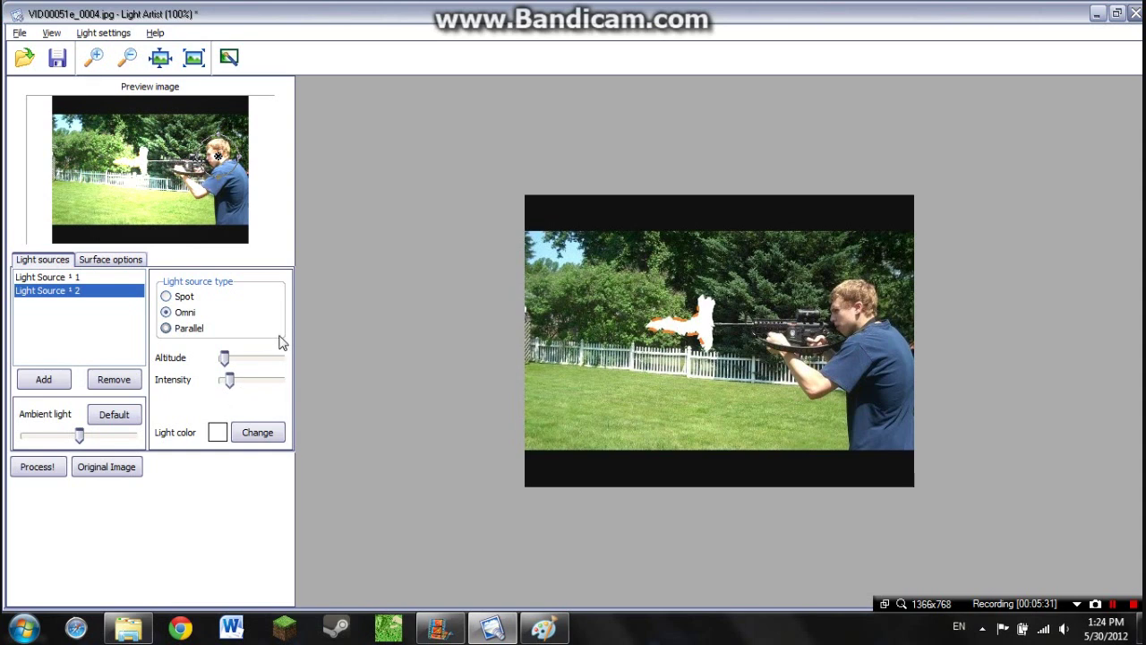
click(55, 461)
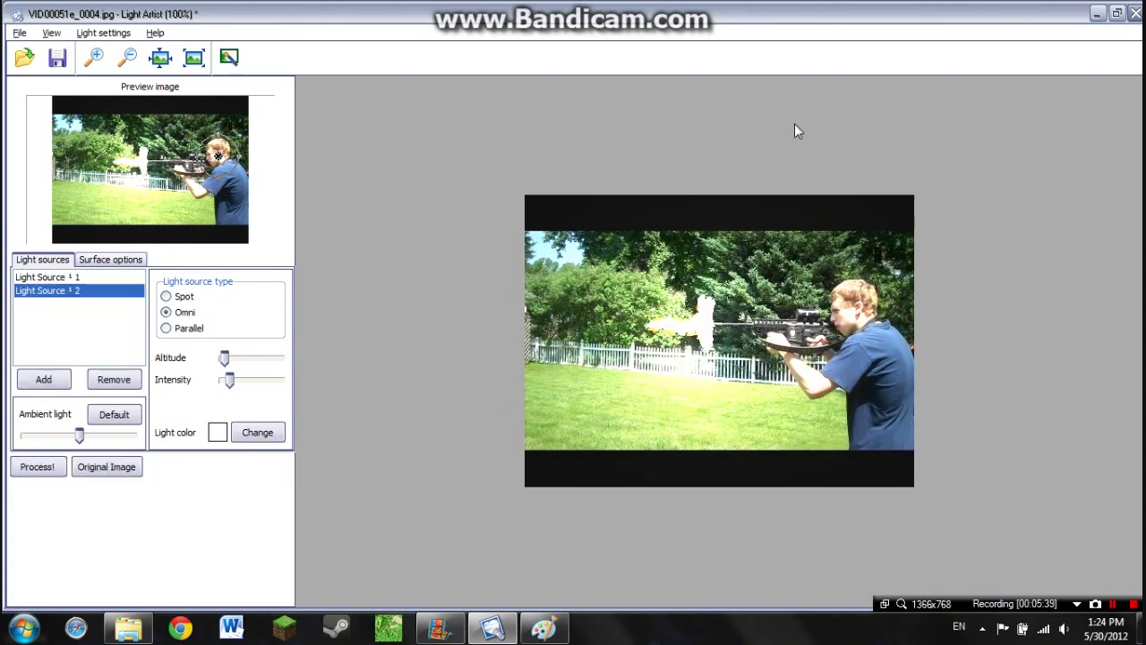
- Resize and save the lit image over VID00051e_0004, skipping the JPEG quality settings
click(19, 33)
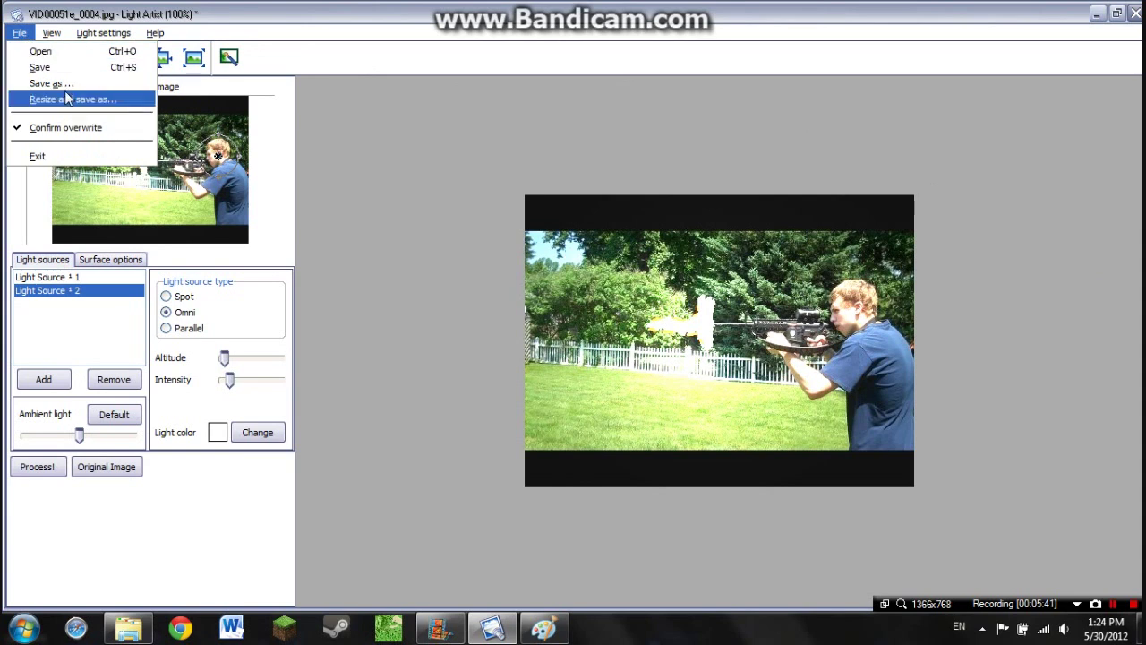
click(62, 97)
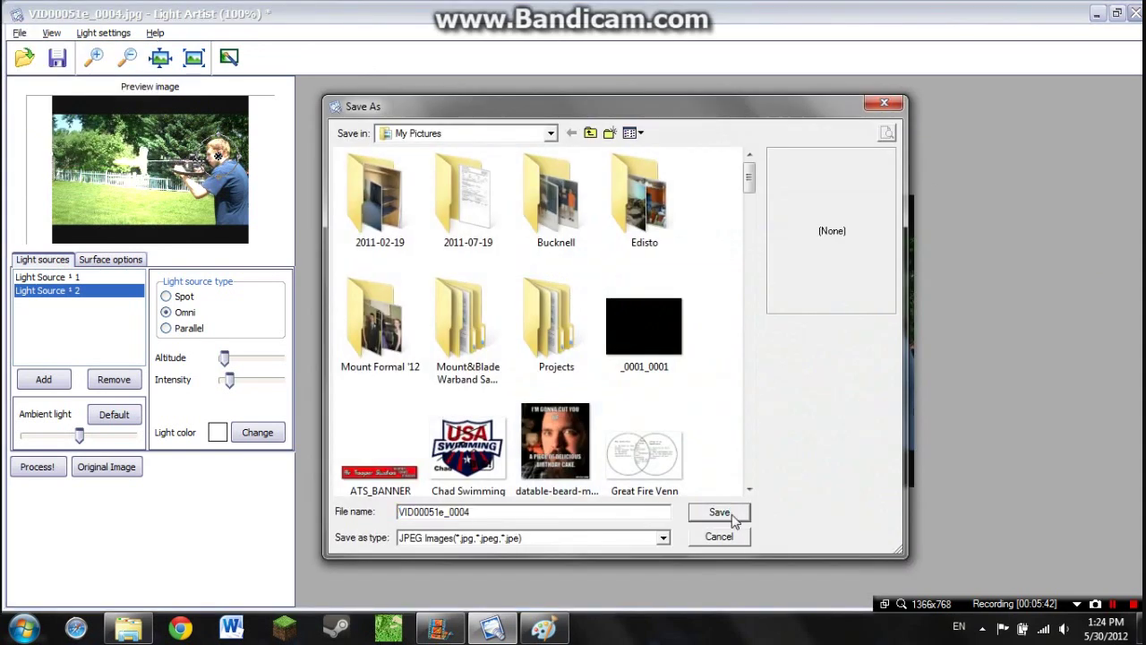
click(734, 518)
click(625, 325)
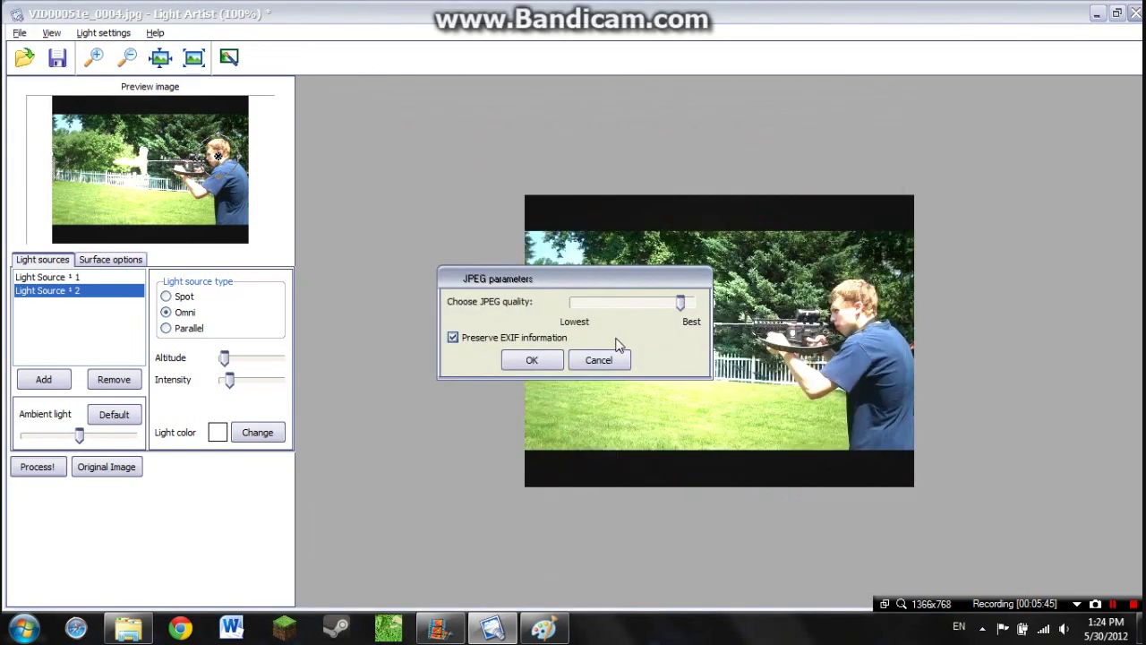
click(617, 360)
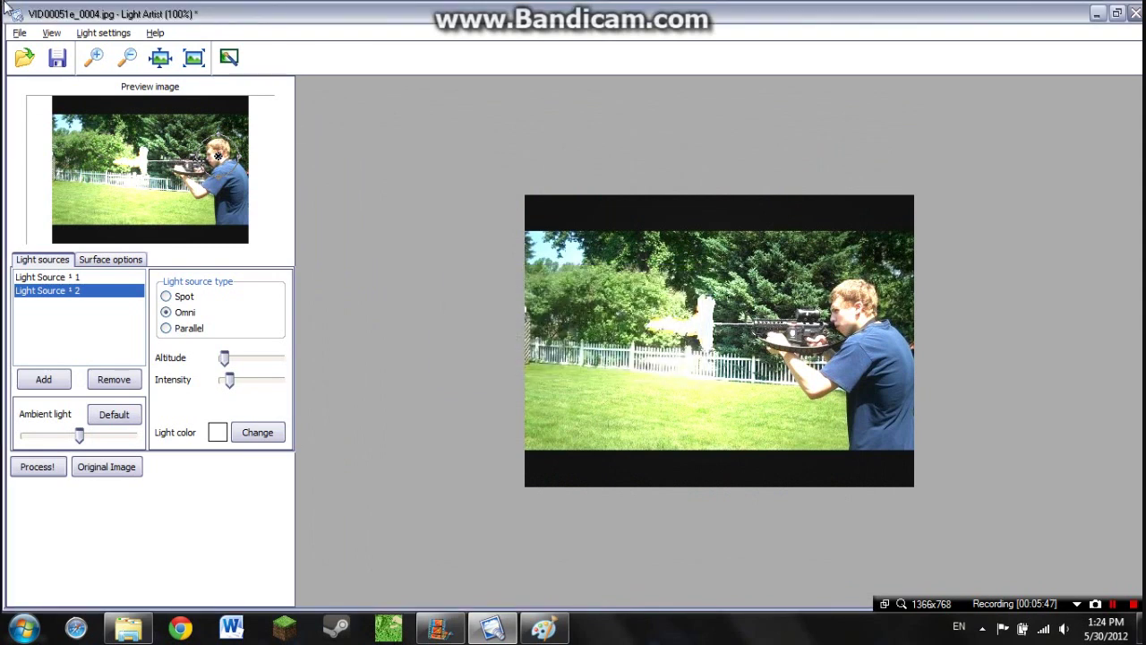
- Save the lit image over the original again and return to Windows Movie Maker
click(57, 57)
click(509, 340)
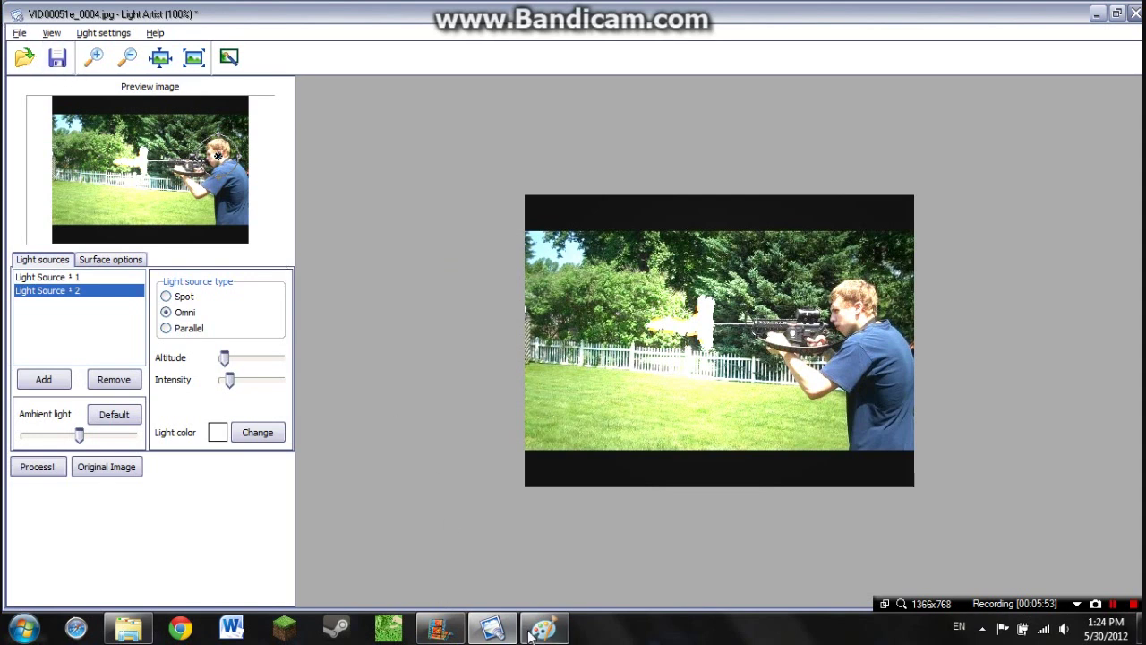
click(445, 630)
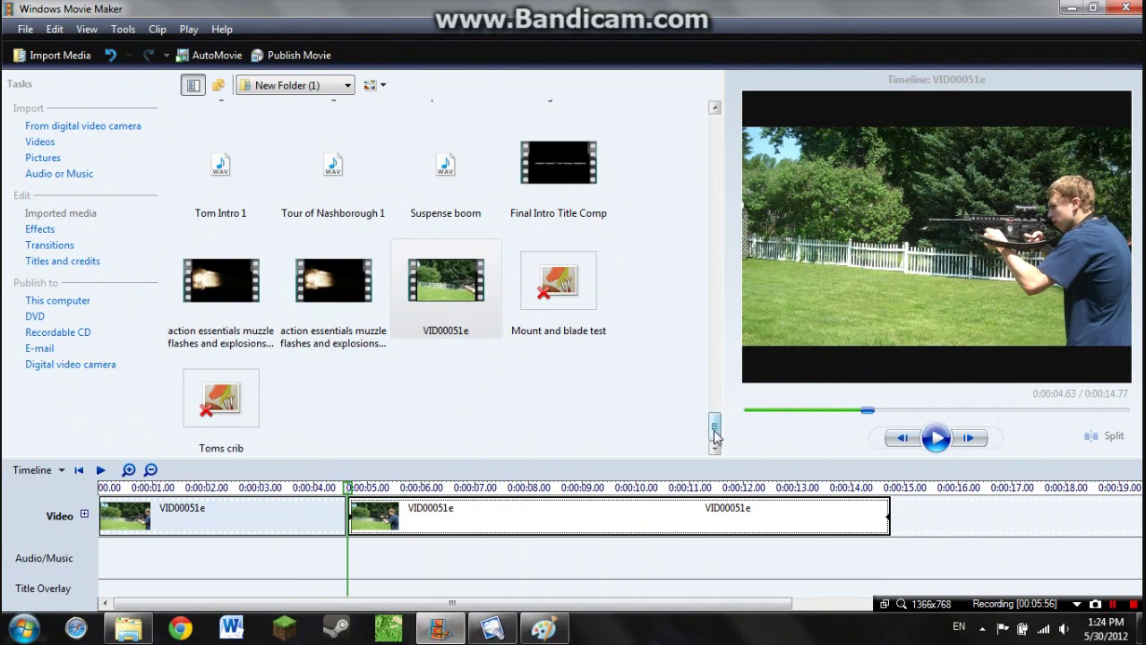
- Drag the lit VID00051e_0004 still into the timeline at 0:00:04.63 and zoom in on it twice
drag(714, 429, 714, 138)
click(582, 291)
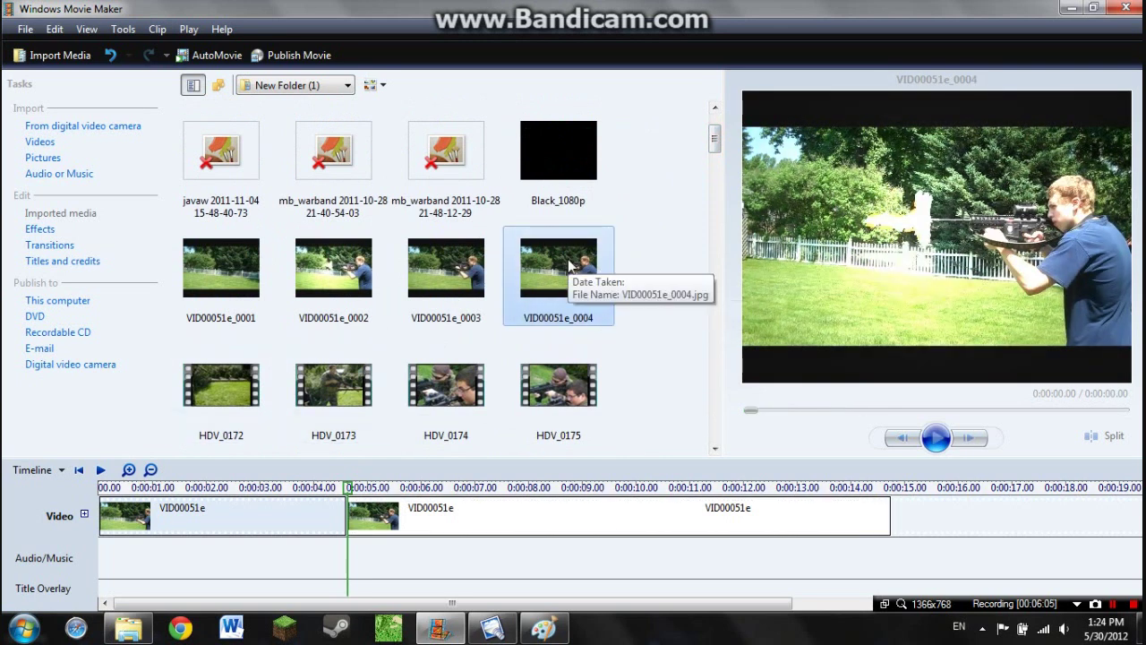
drag(538, 269, 366, 506)
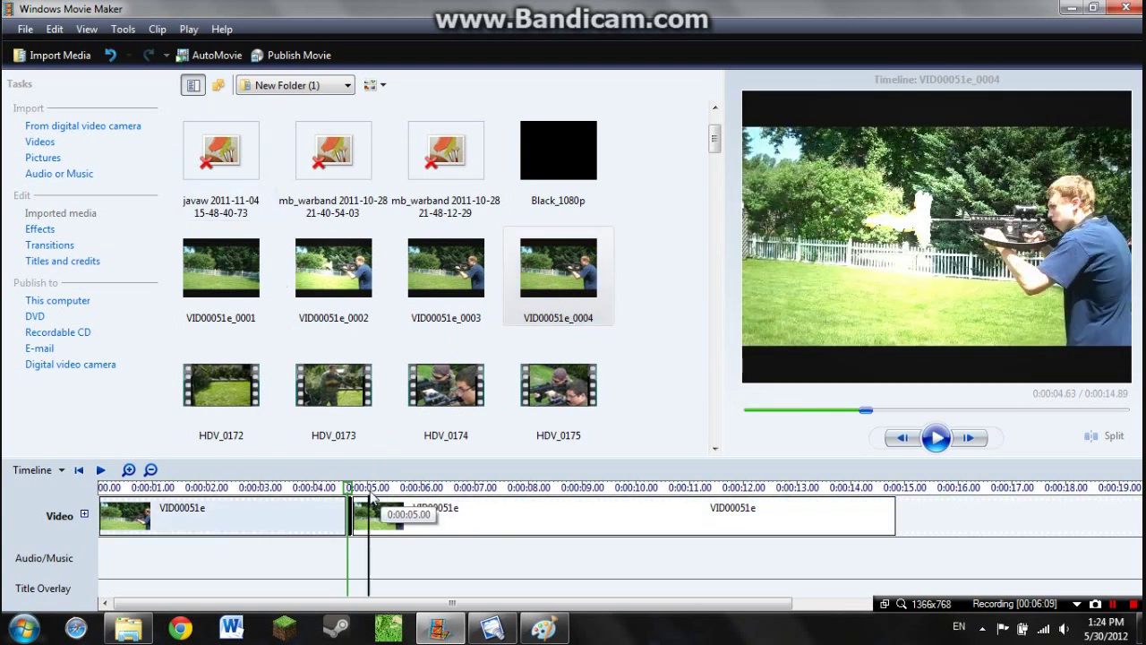
click(128, 470)
click(128, 469)
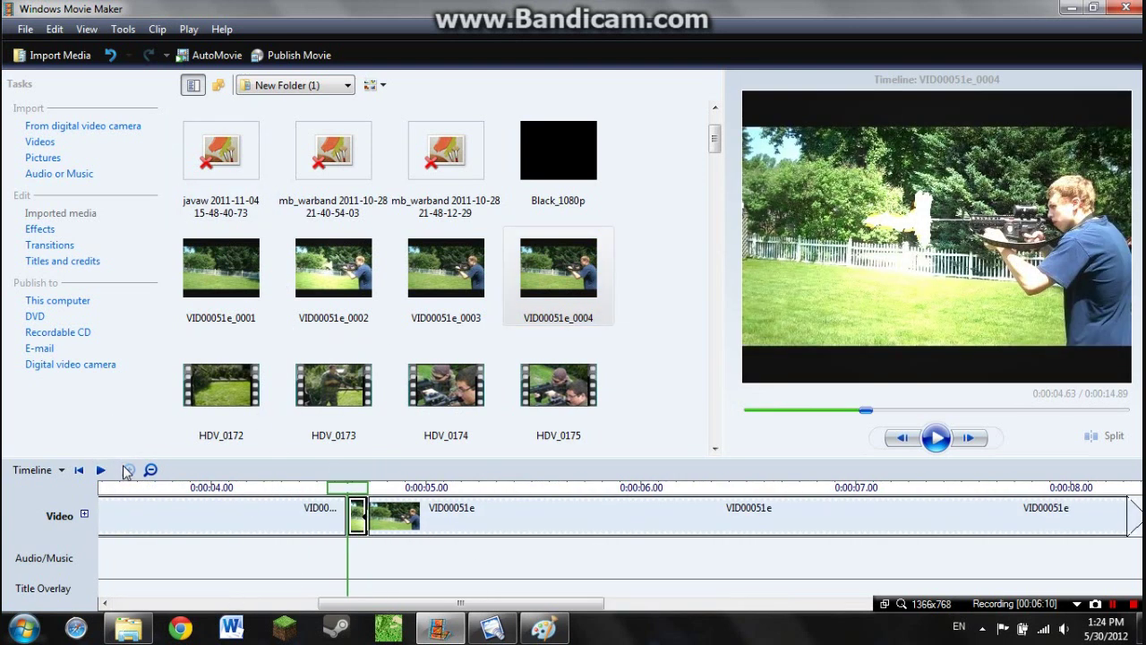
- Add the Speed Up, Double effect to the inserted VID00051e_0004 flash still
right_click(357, 509)
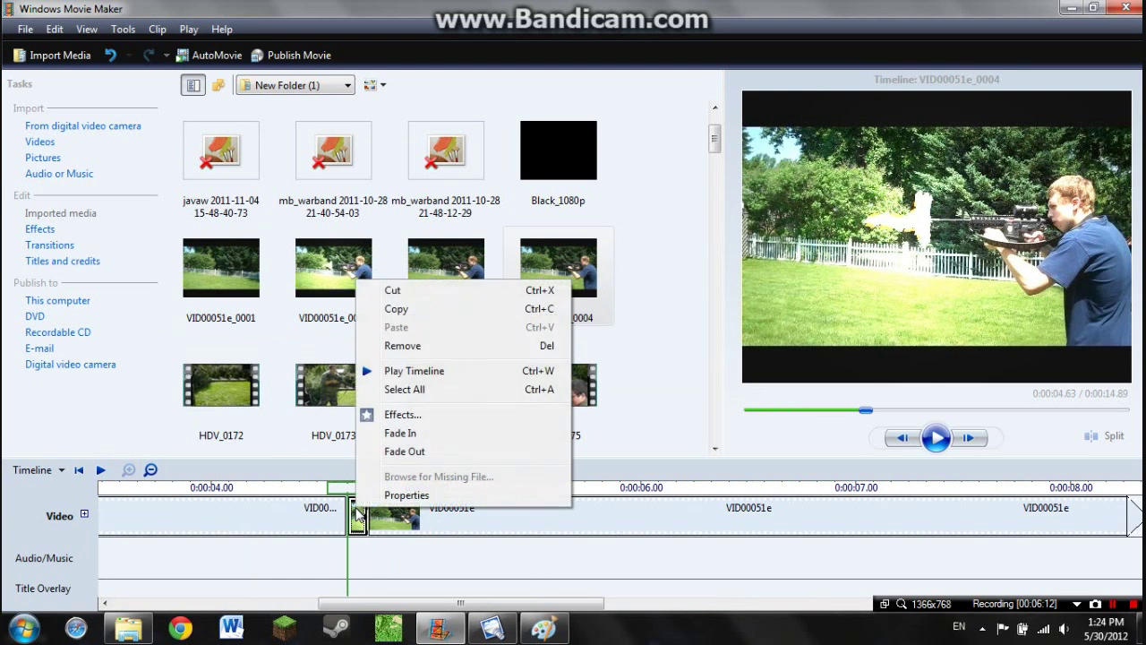
click(434, 416)
drag(479, 256, 478, 310)
click(456, 322)
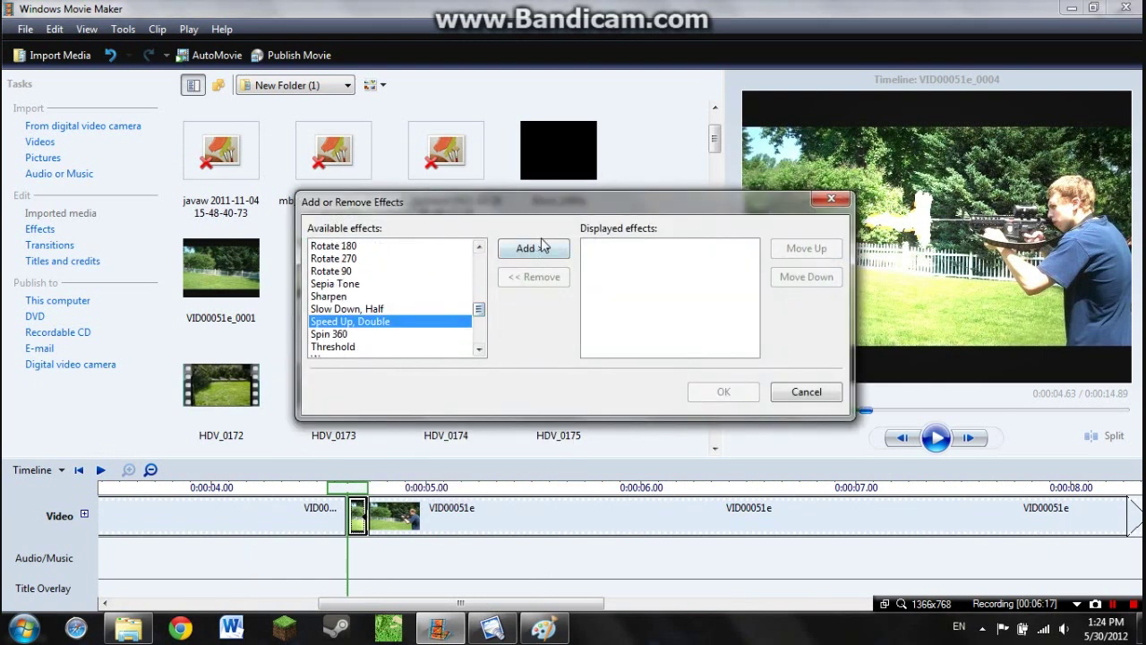
click(533, 248)
click(723, 391)
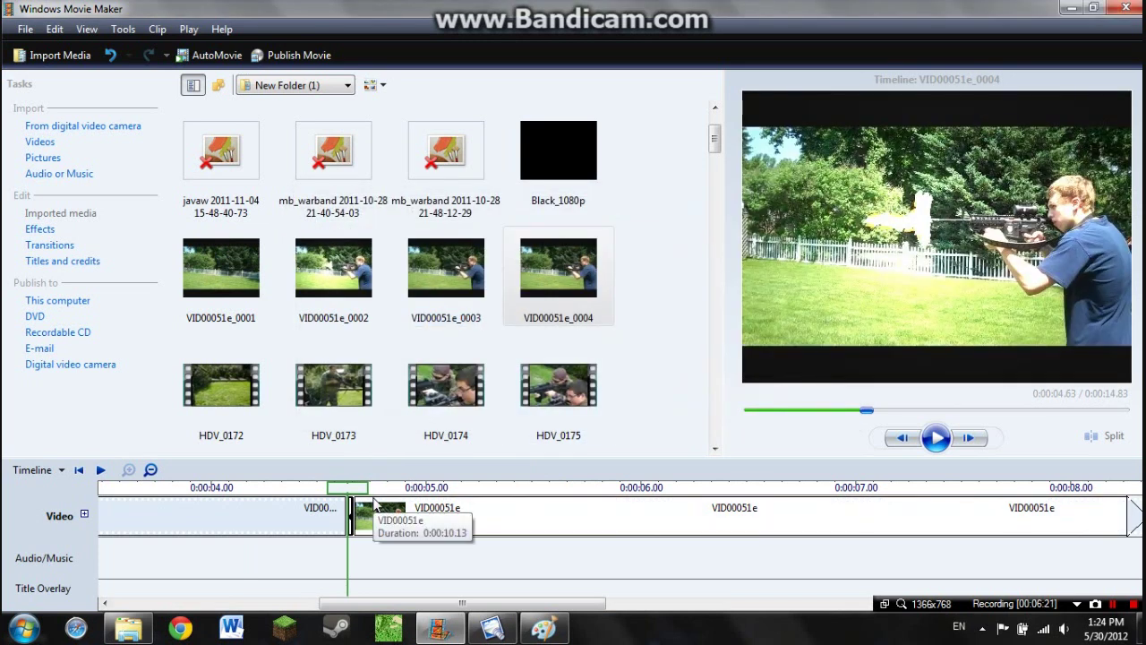
- Step the preview frame by frame to 0:00:04.73 and split the rifle clip there
click(373, 498)
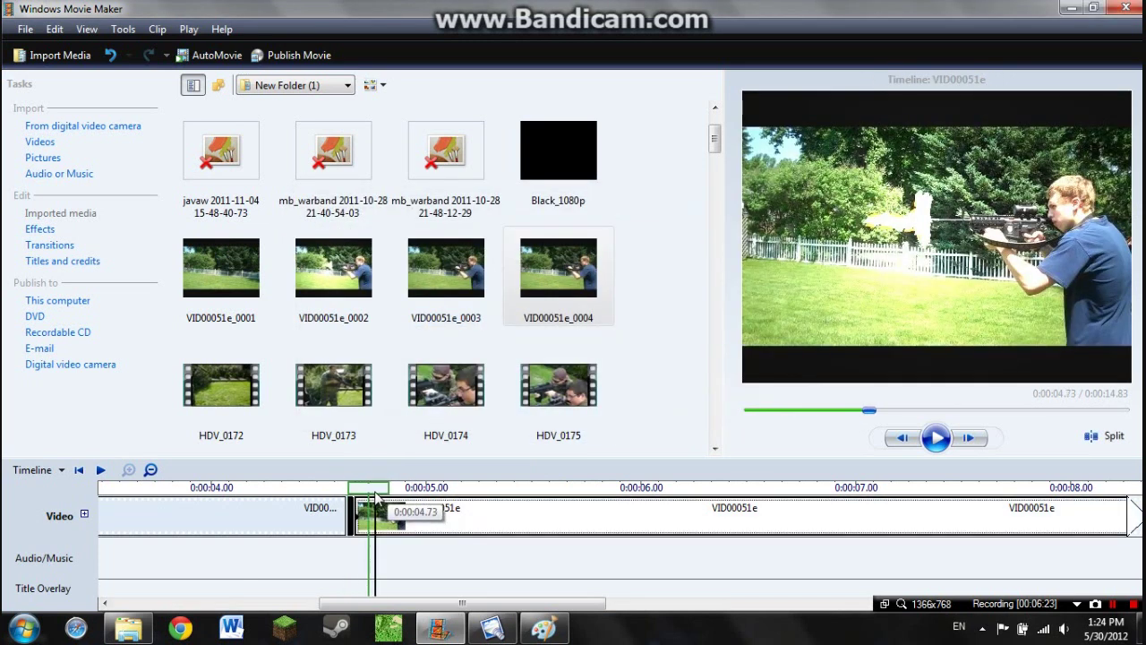
click(348, 492)
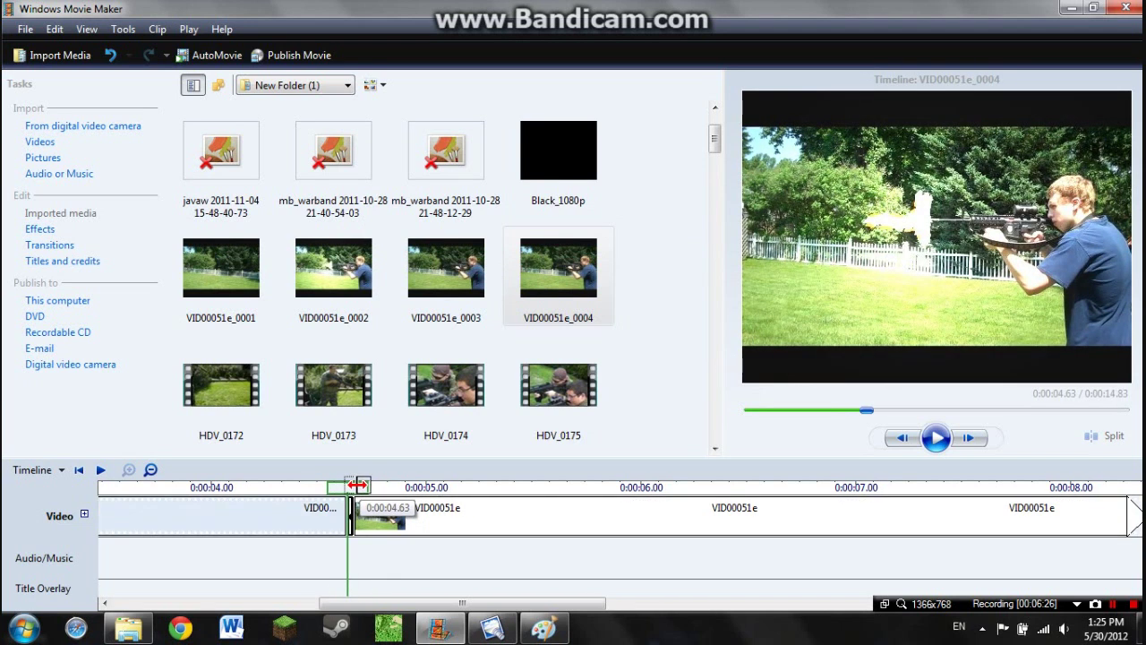
click(368, 491)
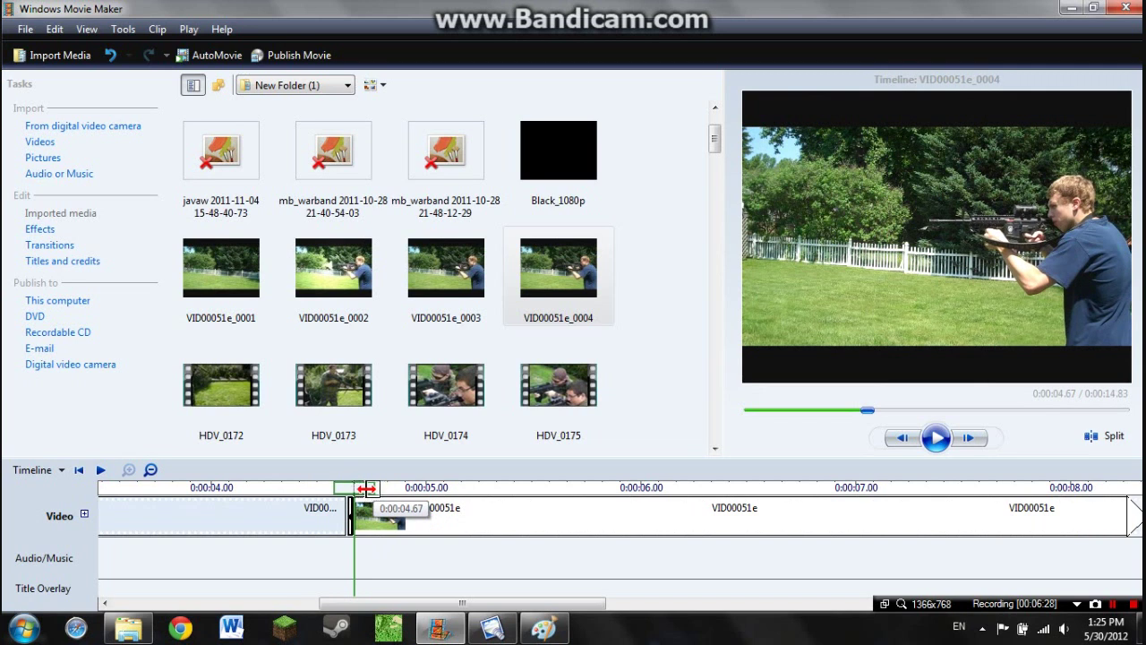
click(362, 492)
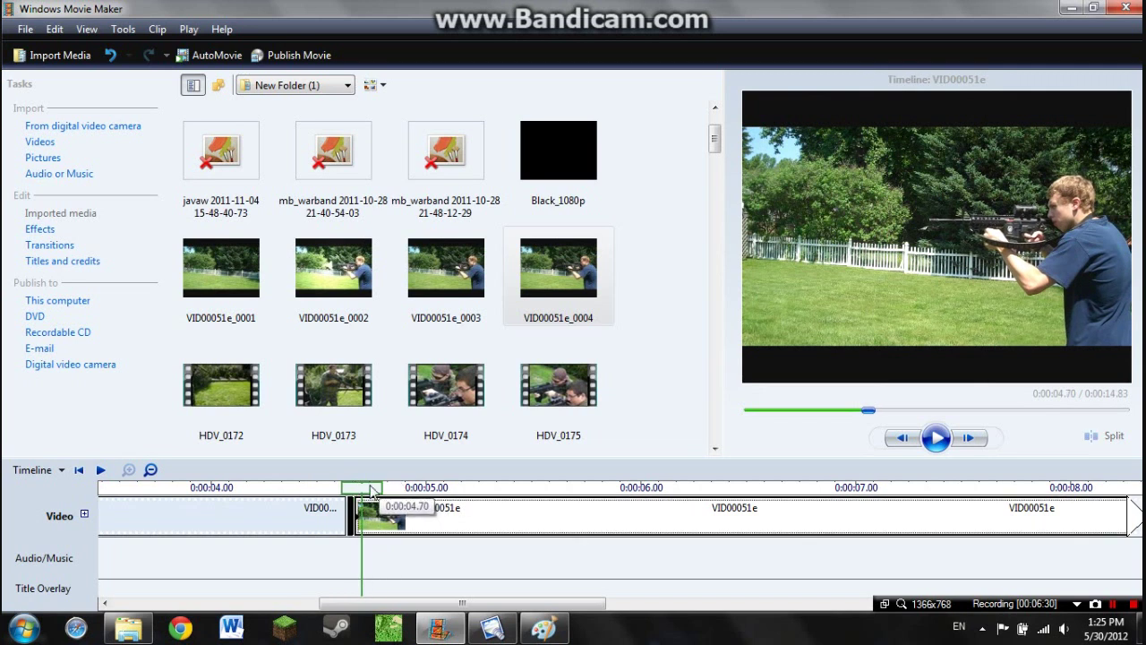
click(368, 491)
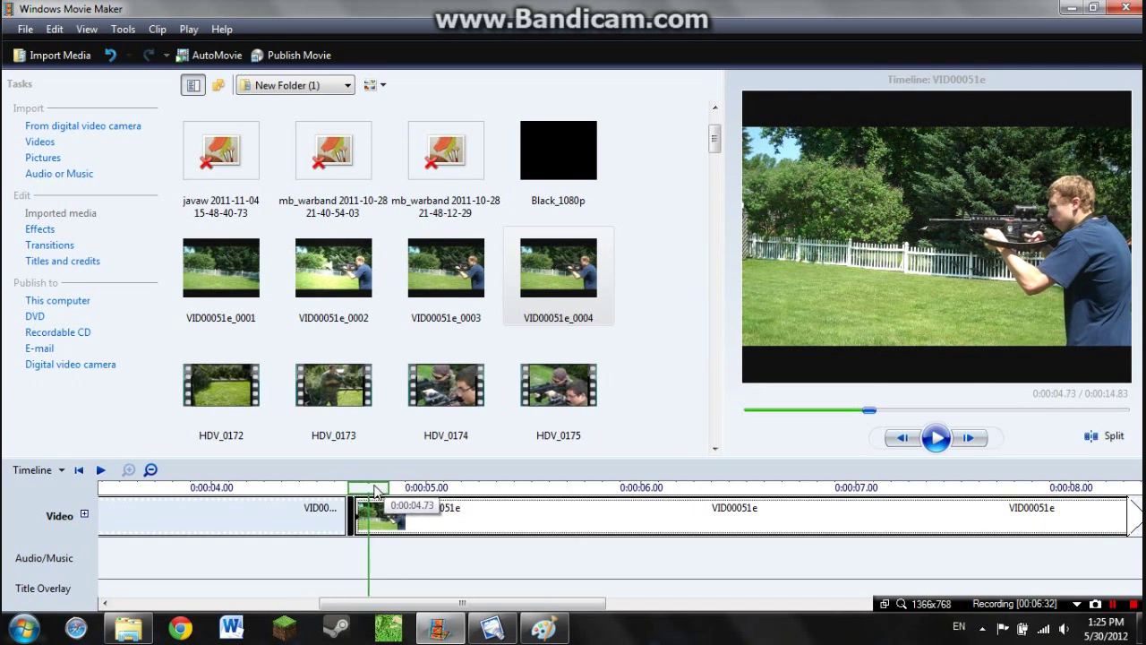
click(1096, 438)
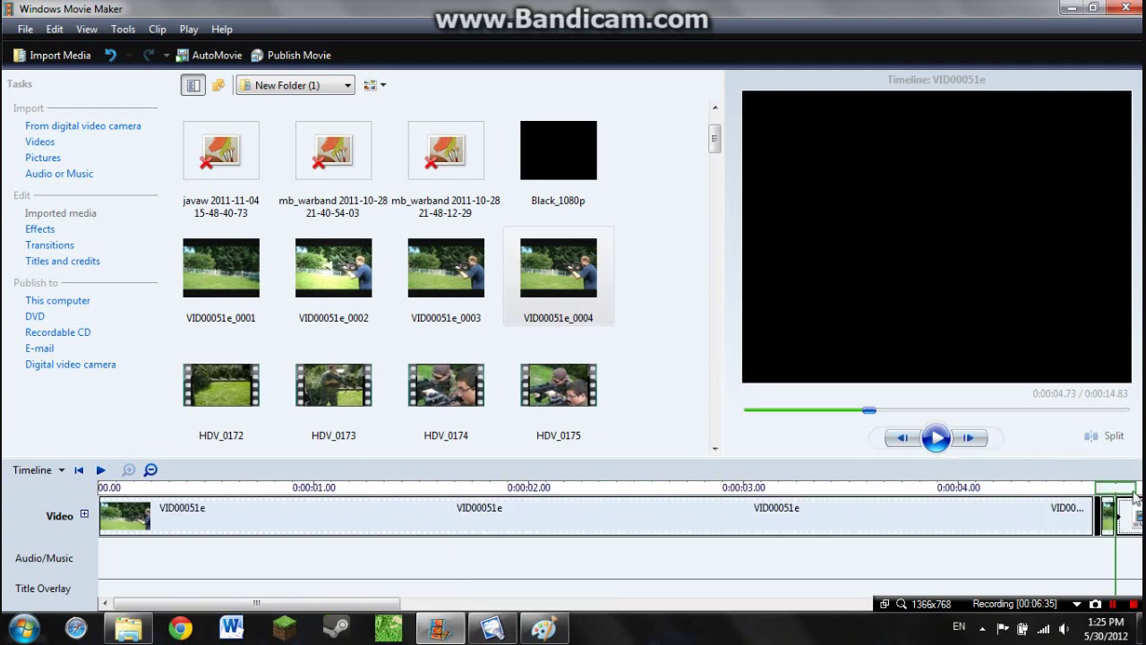
- Step back to 4.70 seconds, delete the leftover sliver, and scrub to check the cut
drag(380, 611, 540, 610)
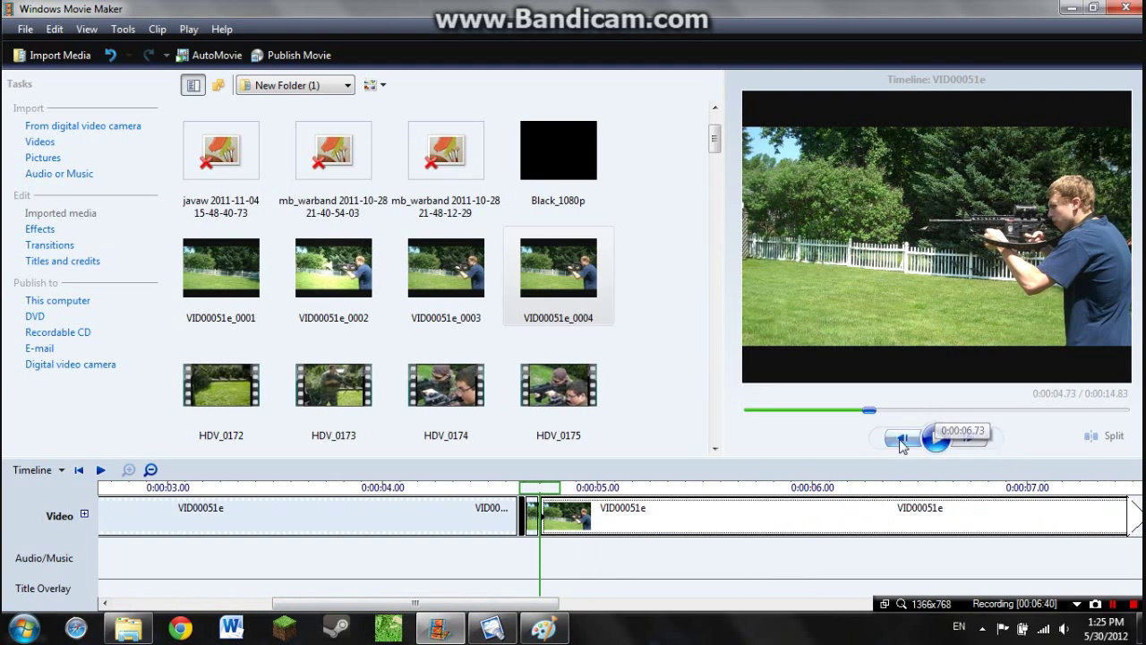
click(898, 439)
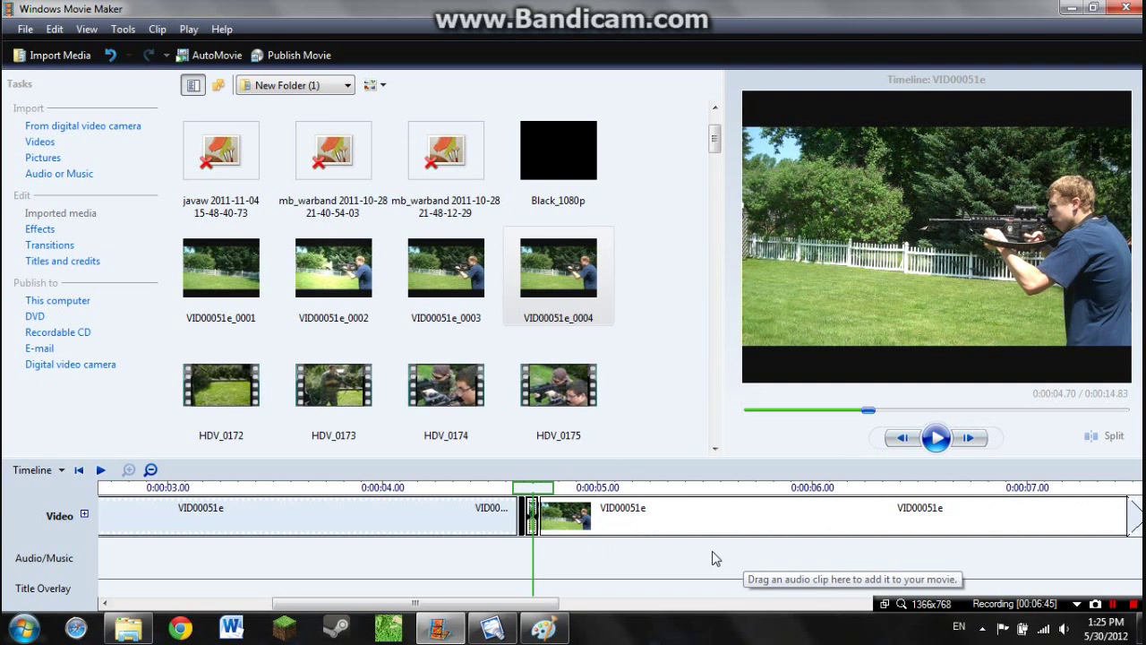
key(Delete)
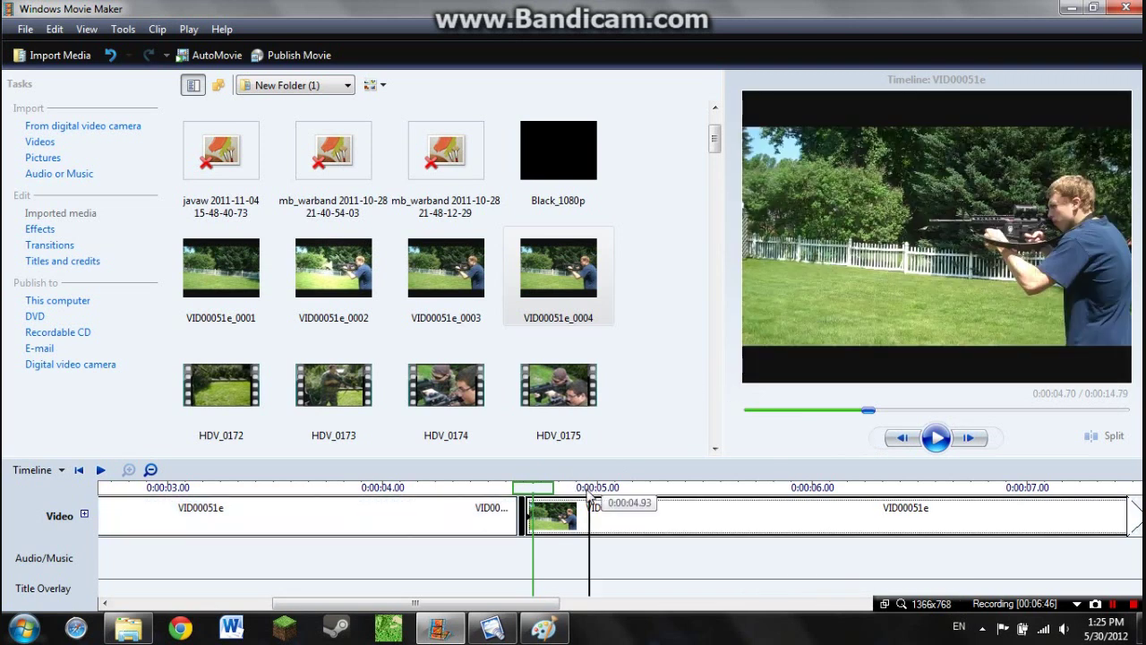
drag(587, 493, 532, 493)
click(902, 438)
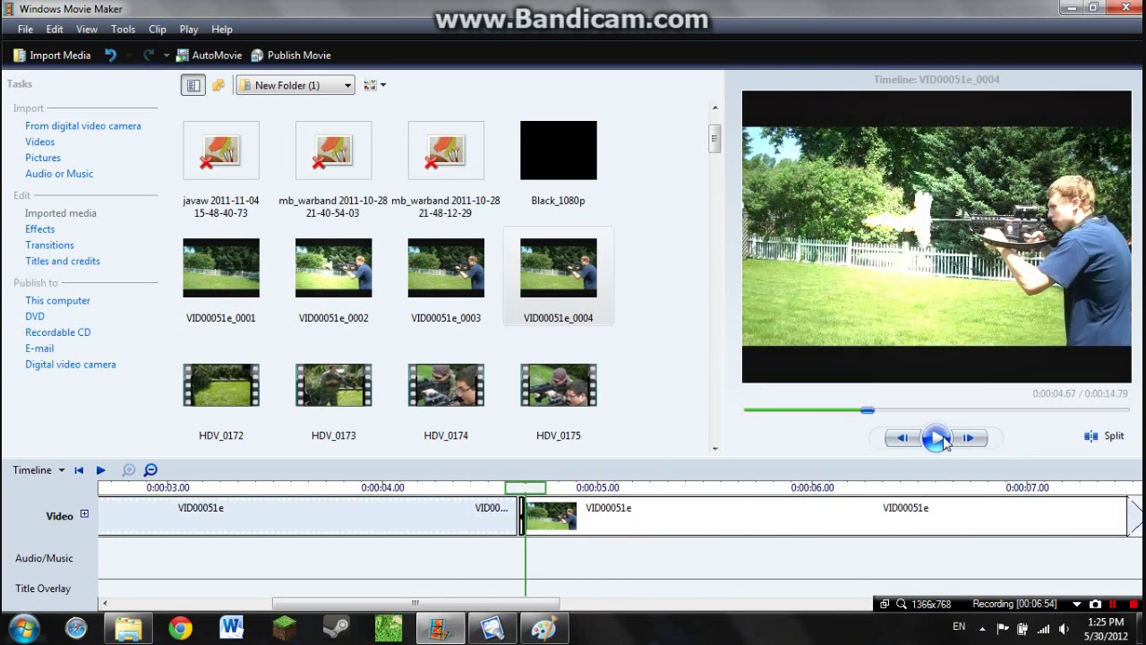
click(969, 438)
click(971, 438)
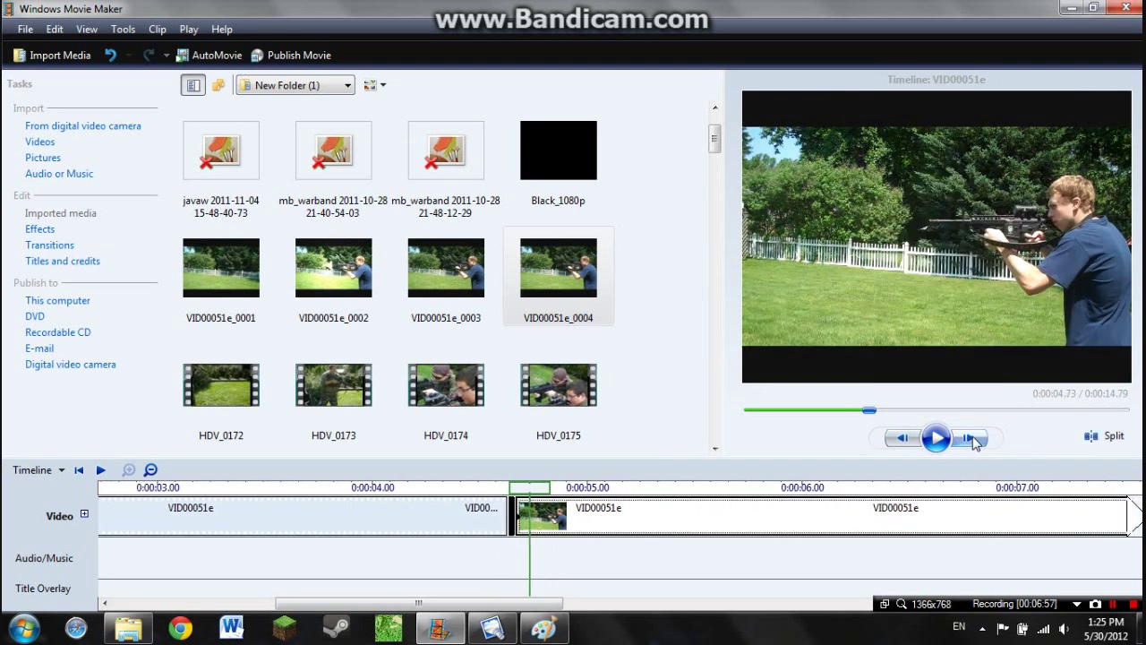
click(973, 438)
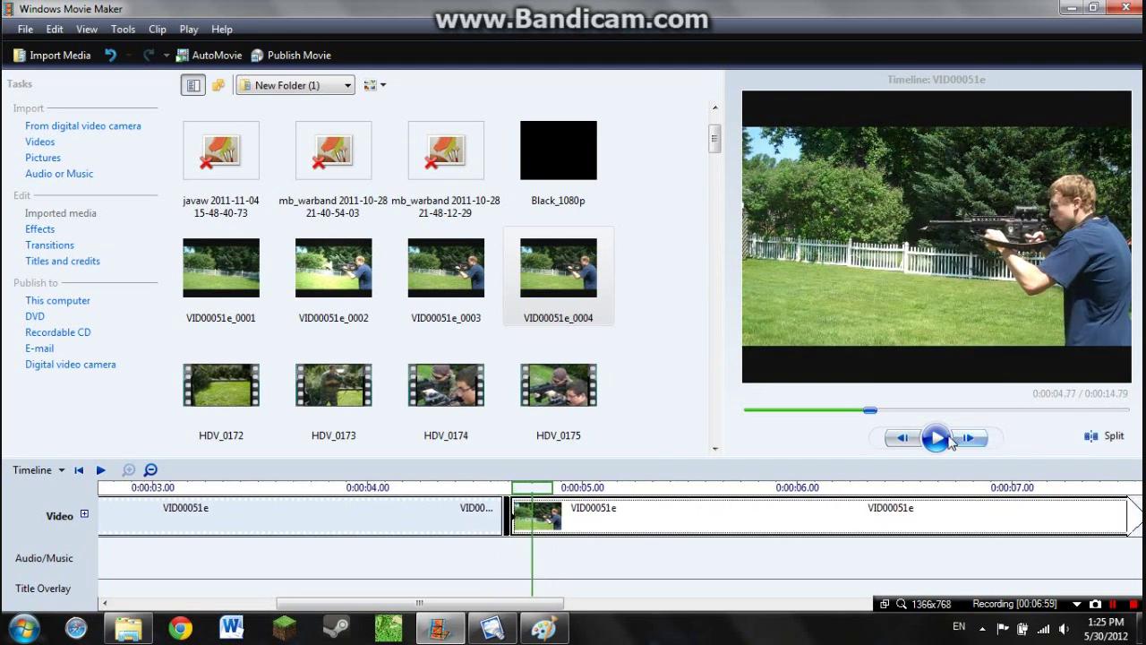
click(510, 488)
click(245, 488)
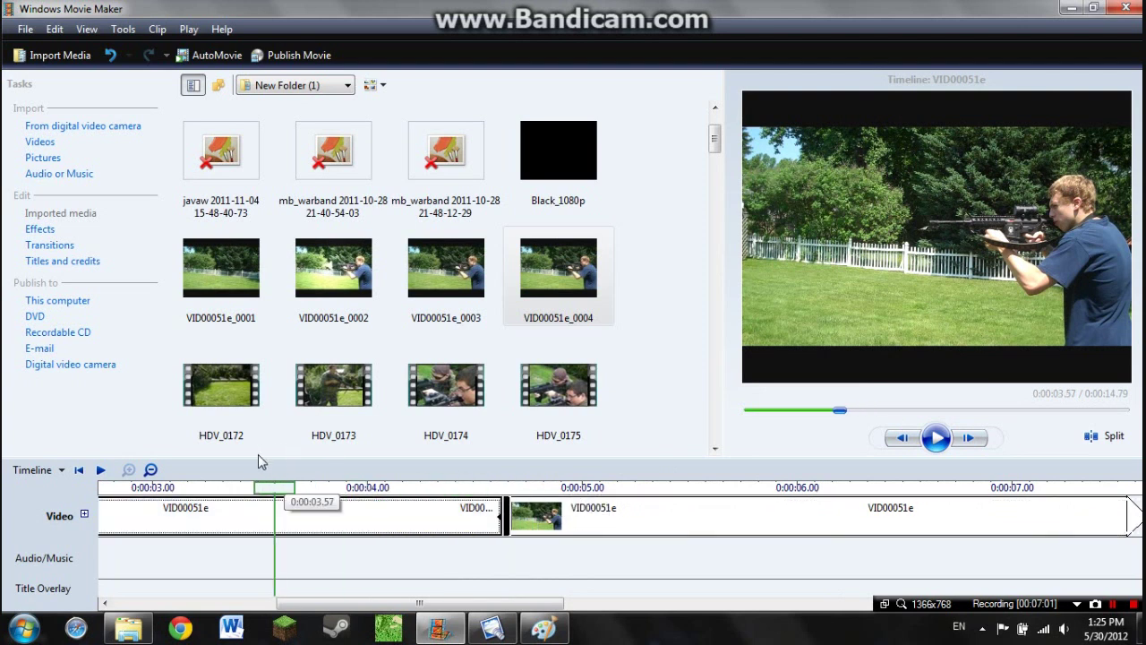
click(937, 437)
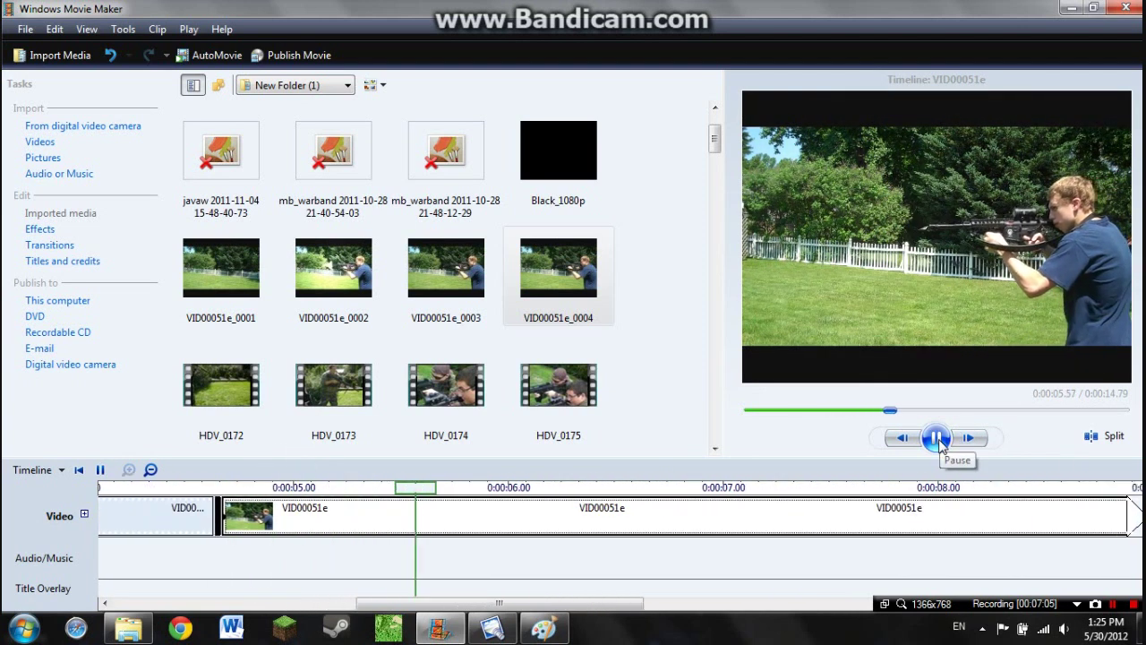
click(937, 439)
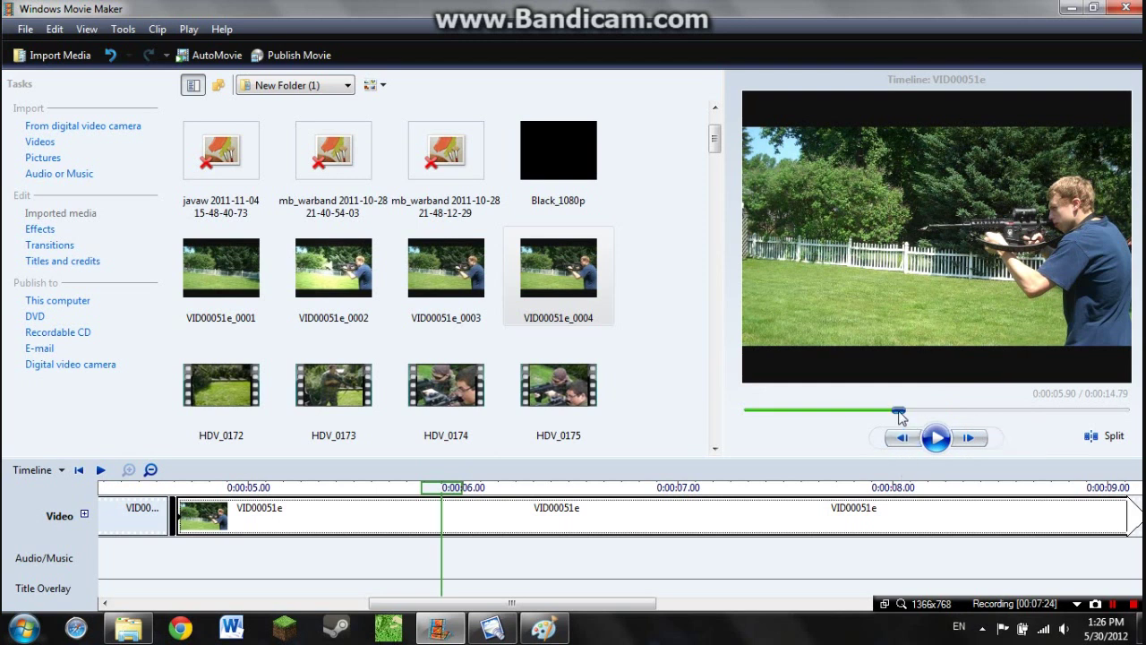
drag(899, 413, 872, 438)
- Set the publish wizard to save 'Movie' to this computer as Windows Media HD 1920x1080
click(26, 29)
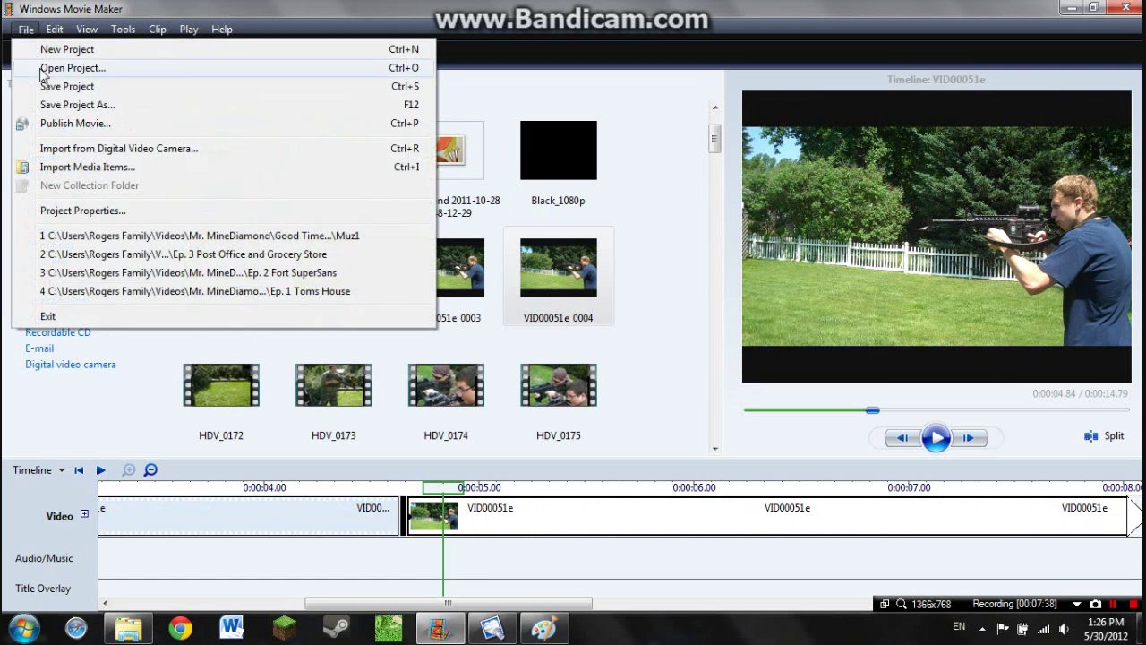
click(73, 128)
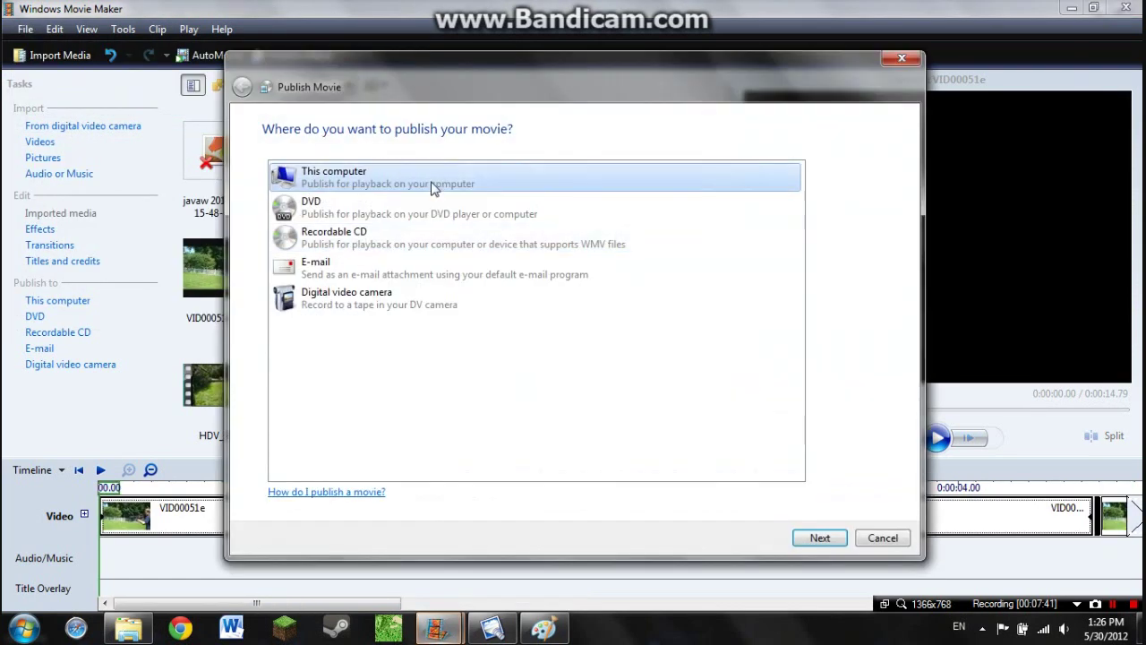
click(832, 536)
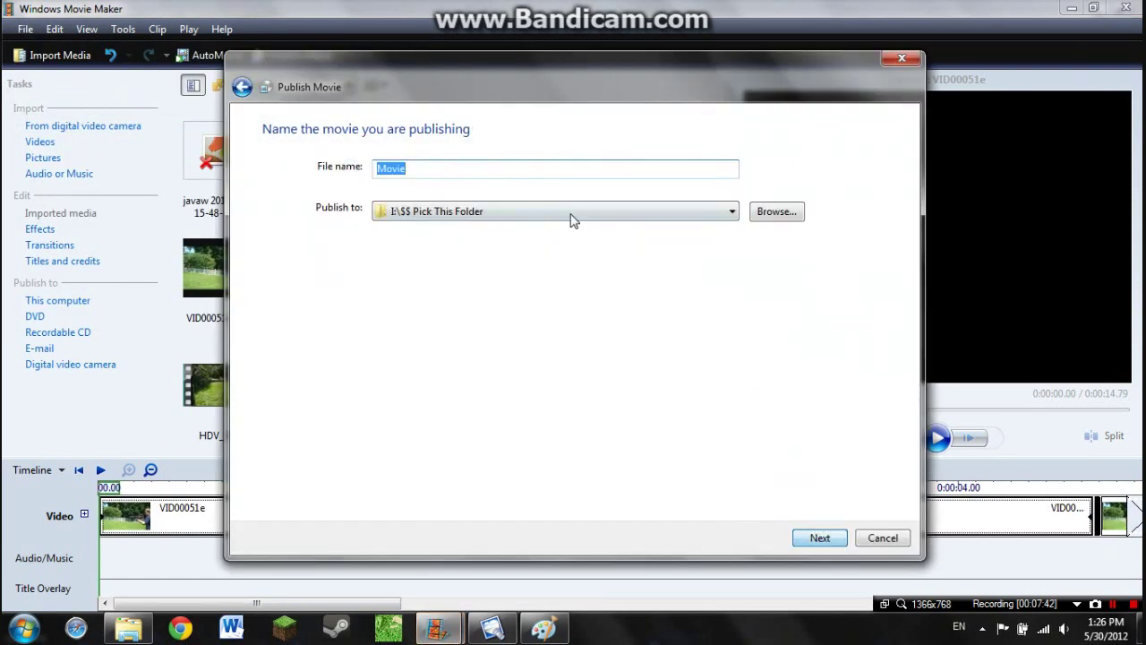
click(809, 537)
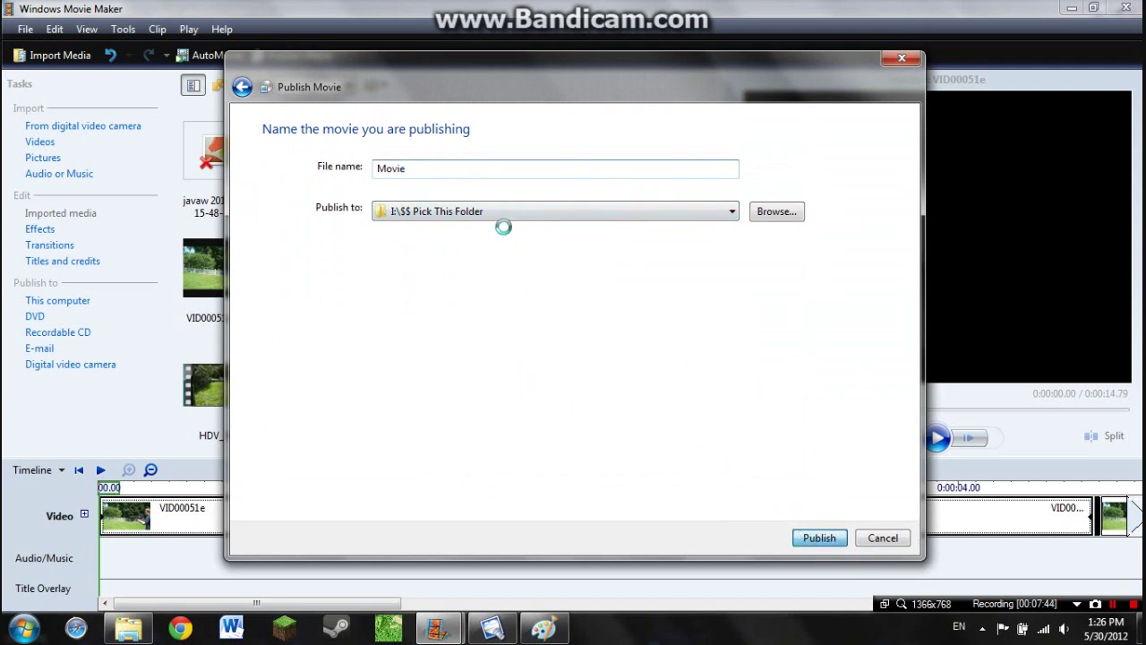
click(356, 262)
click(394, 257)
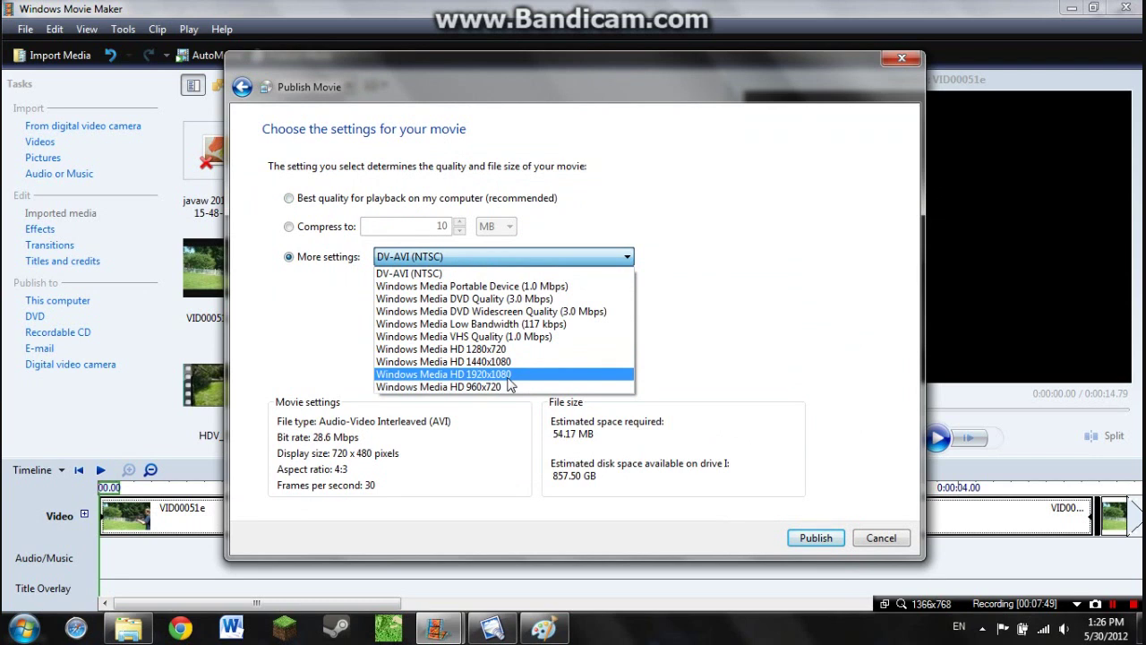
click(507, 375)
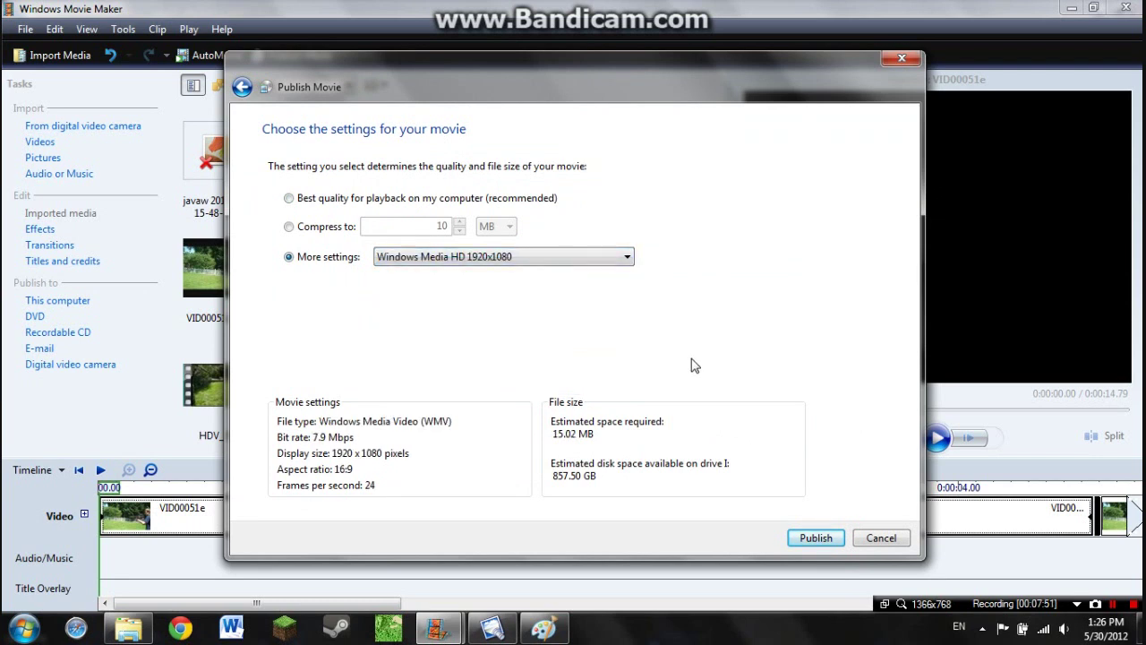